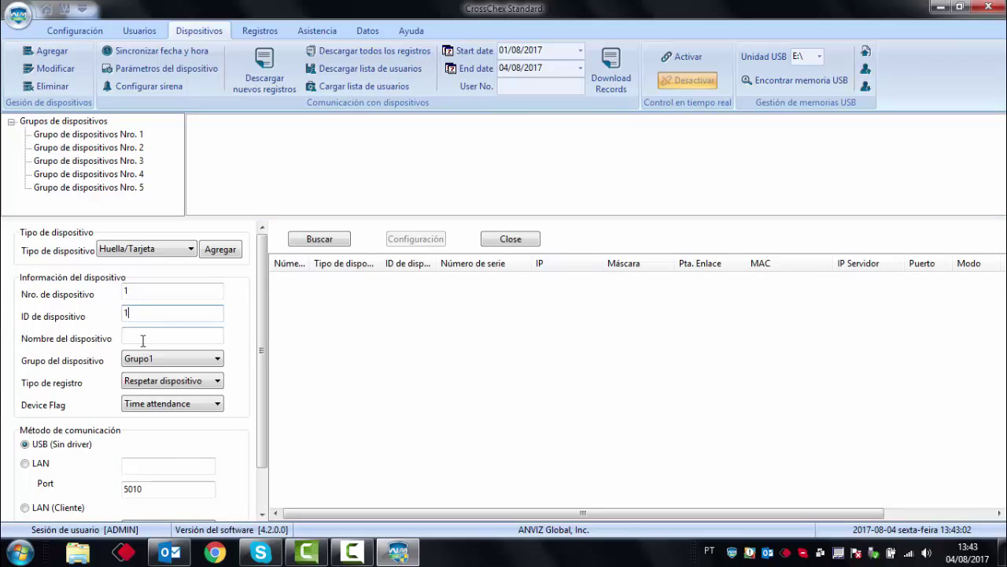
- Name the new device 1, add it to the device list and grant all software administrators access to it
click(146, 331)
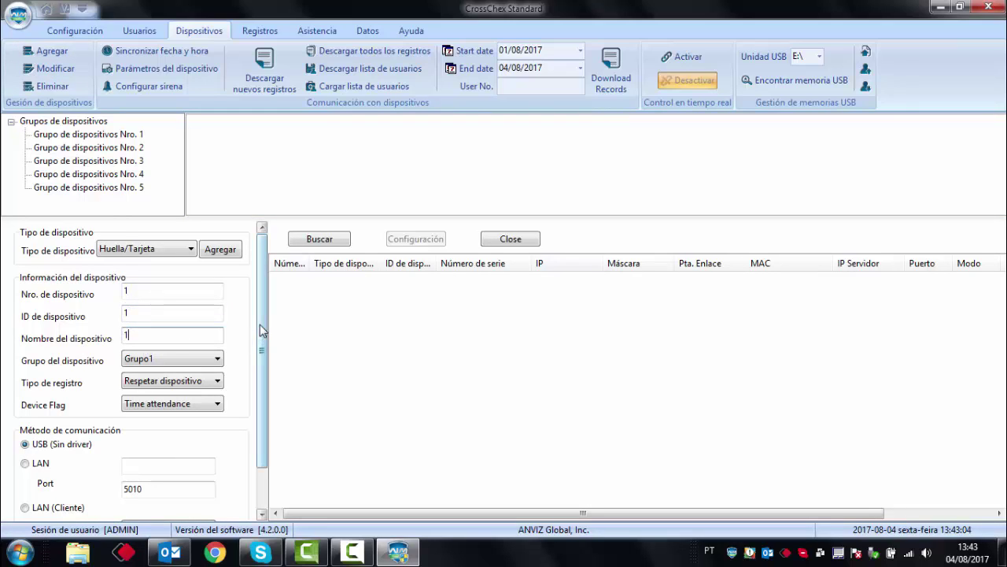
scroll(259, 331, down, 1)
scroll(259, 244, up, 1)
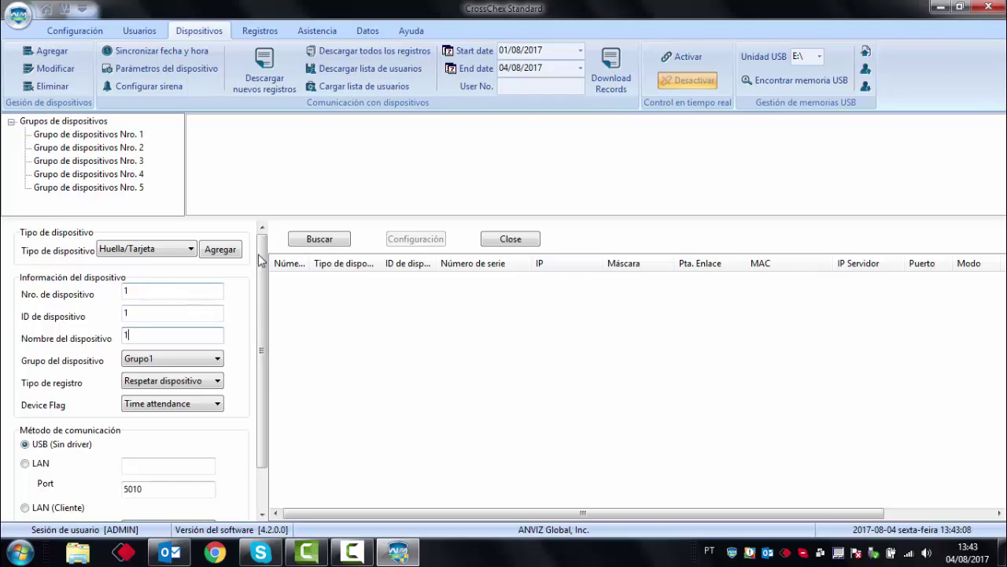
click(220, 249)
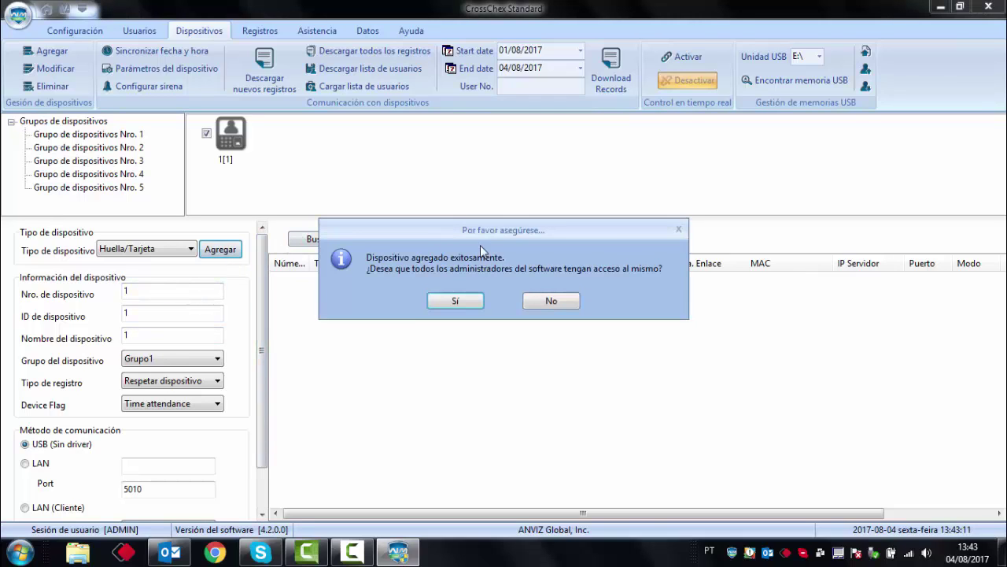
click(457, 301)
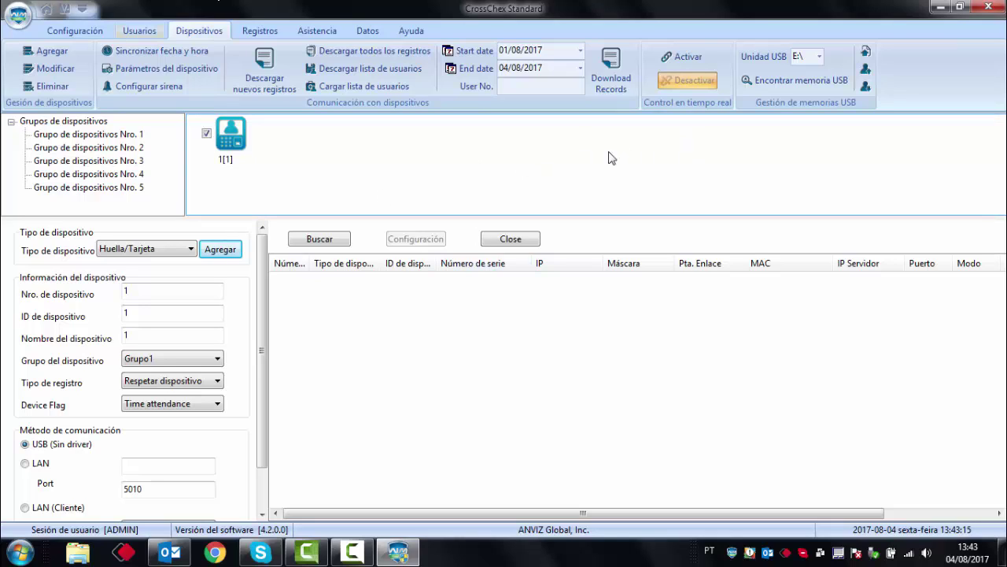
- Check the added device's status information, including its firmware version and serial number
click(233, 146)
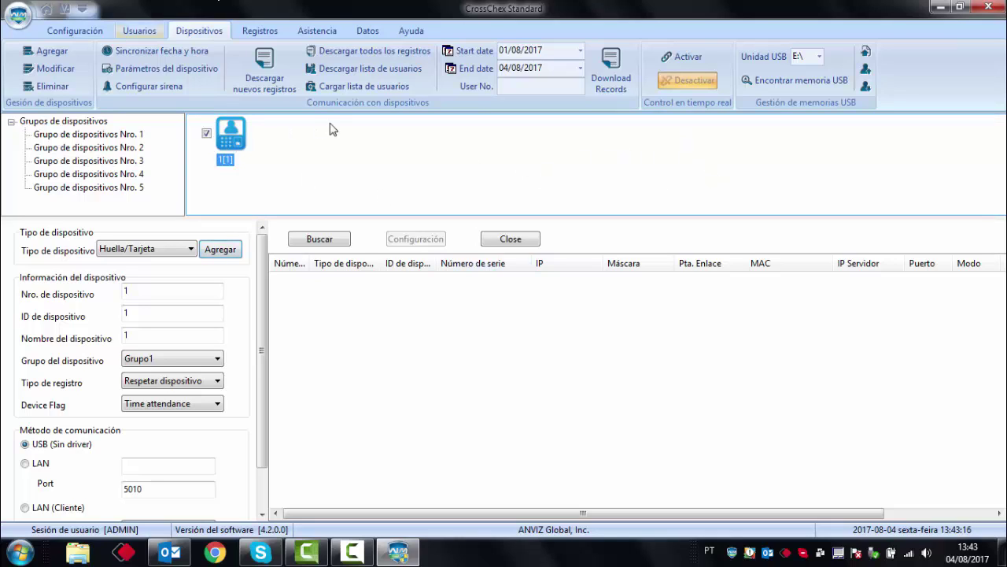
right_click(239, 138)
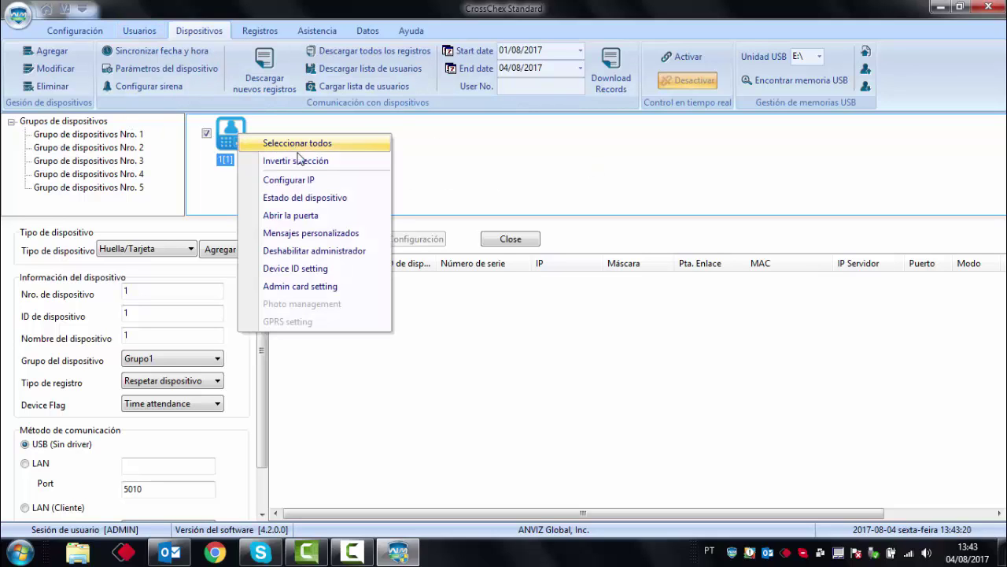
click(303, 199)
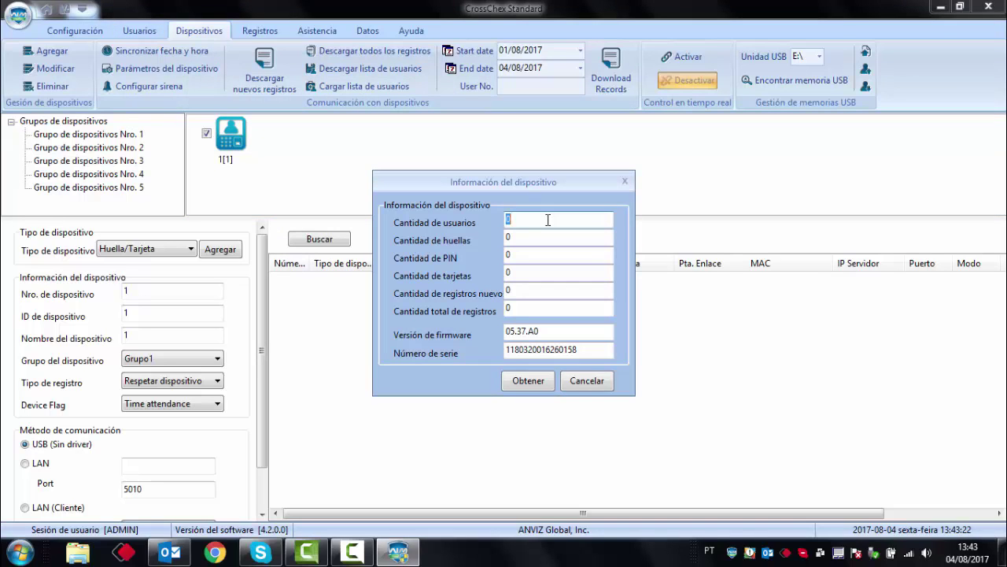
click(525, 291)
key(Tab)
key(Tab)
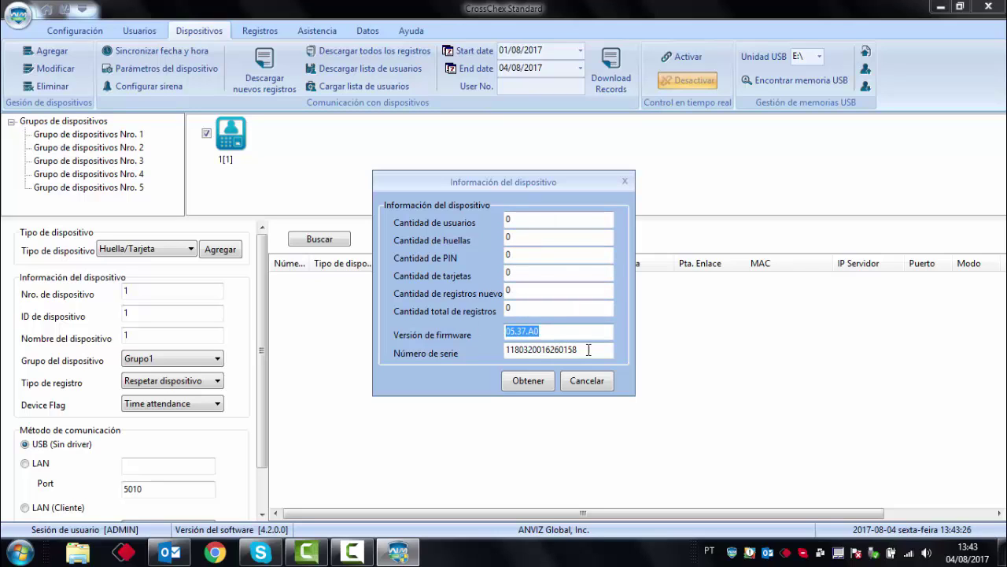
key(Tab)
click(577, 384)
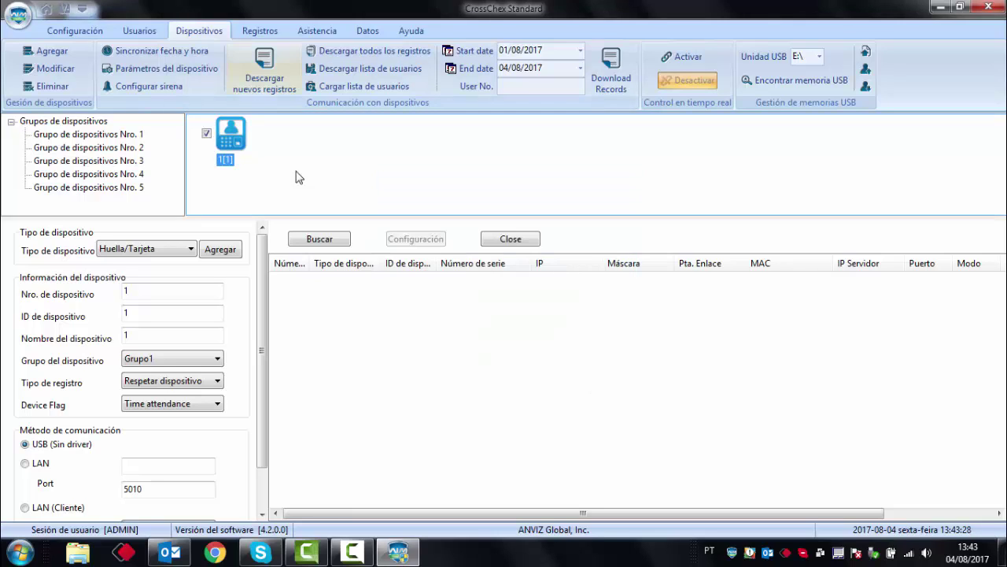
- Synchronize the date and time of the selected device
click(181, 53)
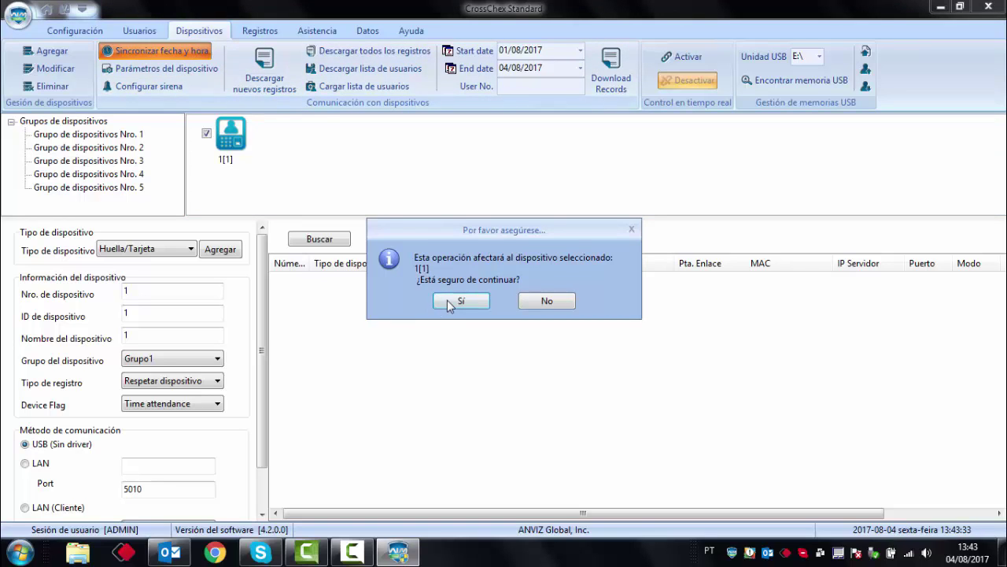
click(460, 301)
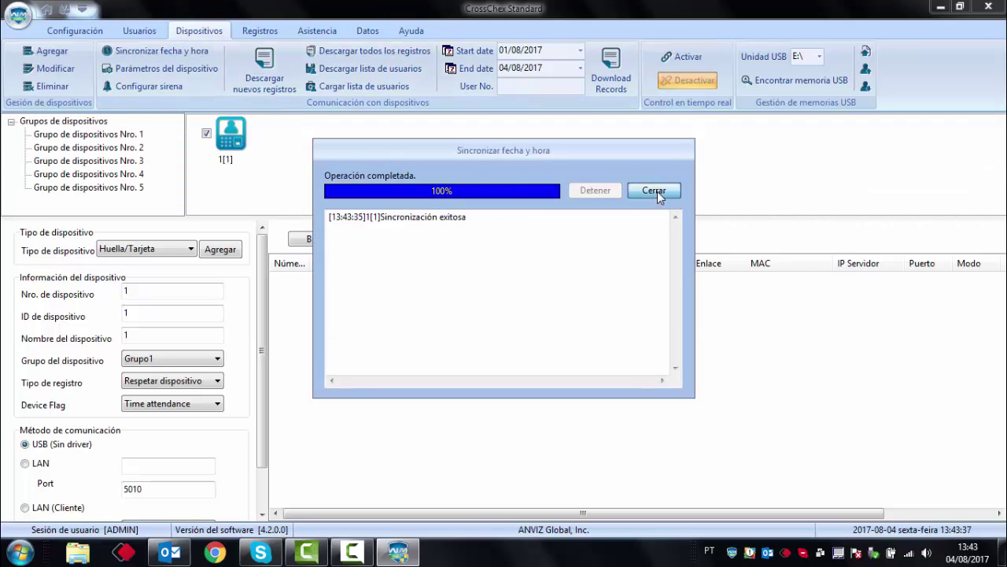
click(656, 192)
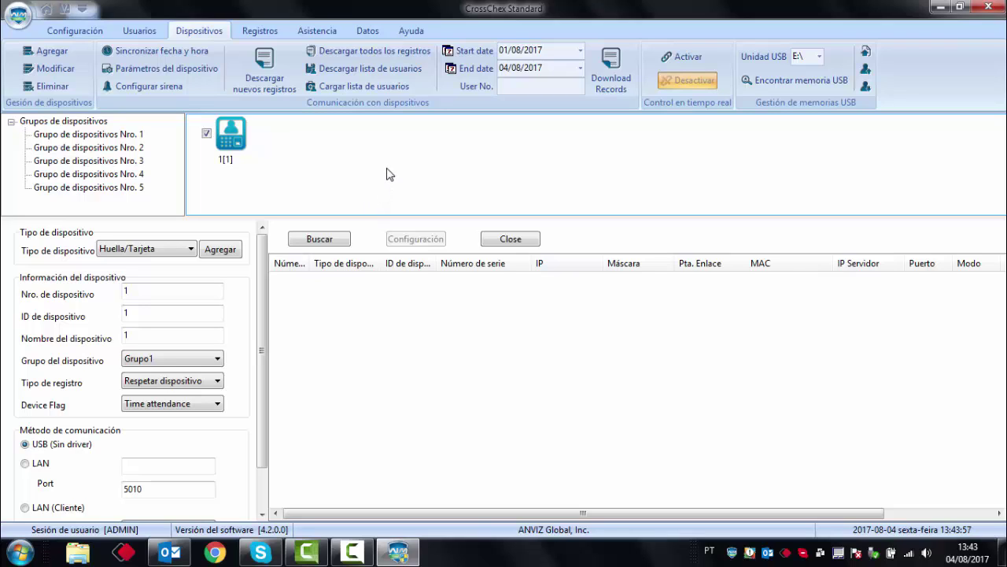
- Set the device's ID to 2 through its Device ID setting
click(233, 132)
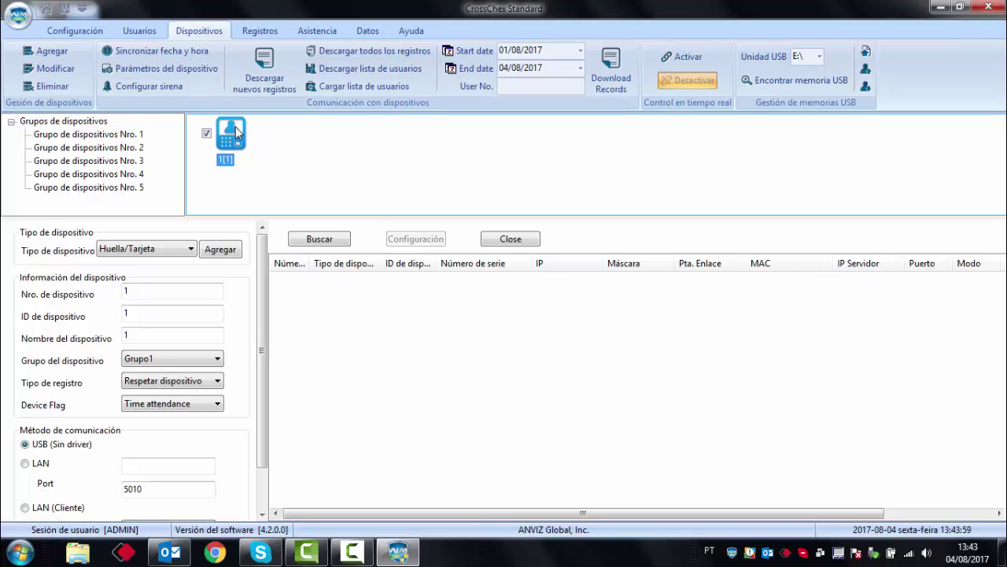
right_click(236, 133)
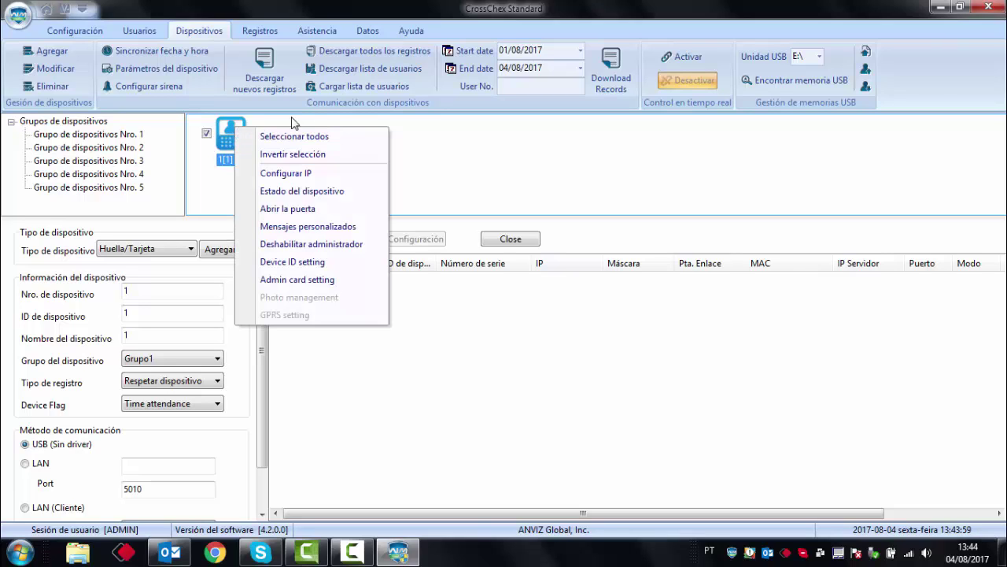
click(335, 266)
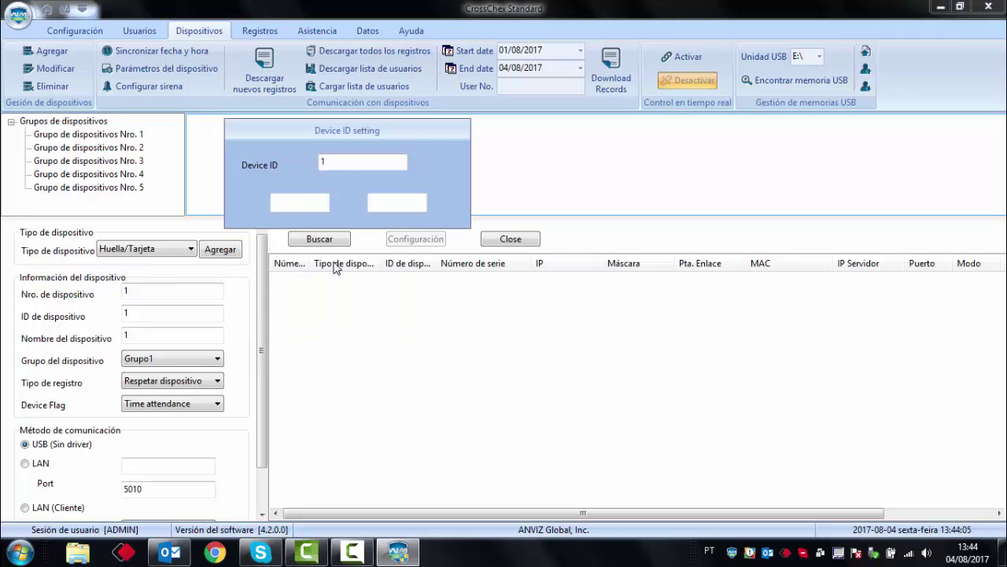
double_click(327, 162)
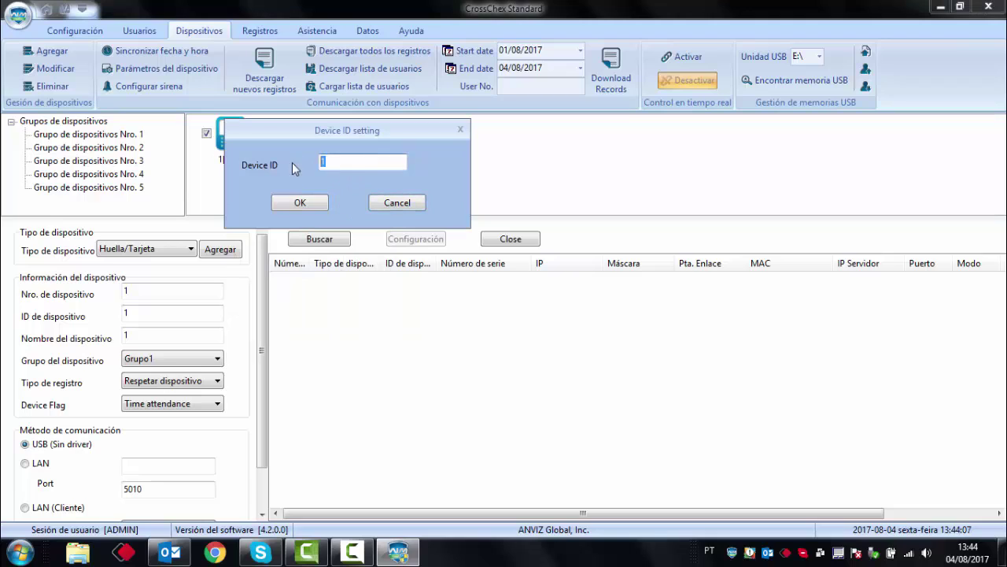
text(2)
click(293, 201)
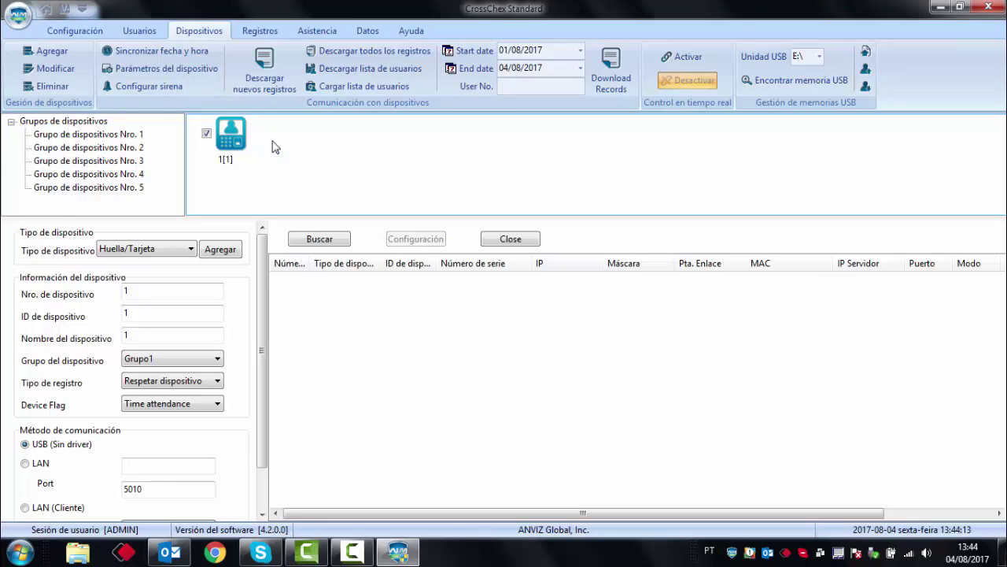
- Modify the device's record to name 2, with device ID 2
click(52, 69)
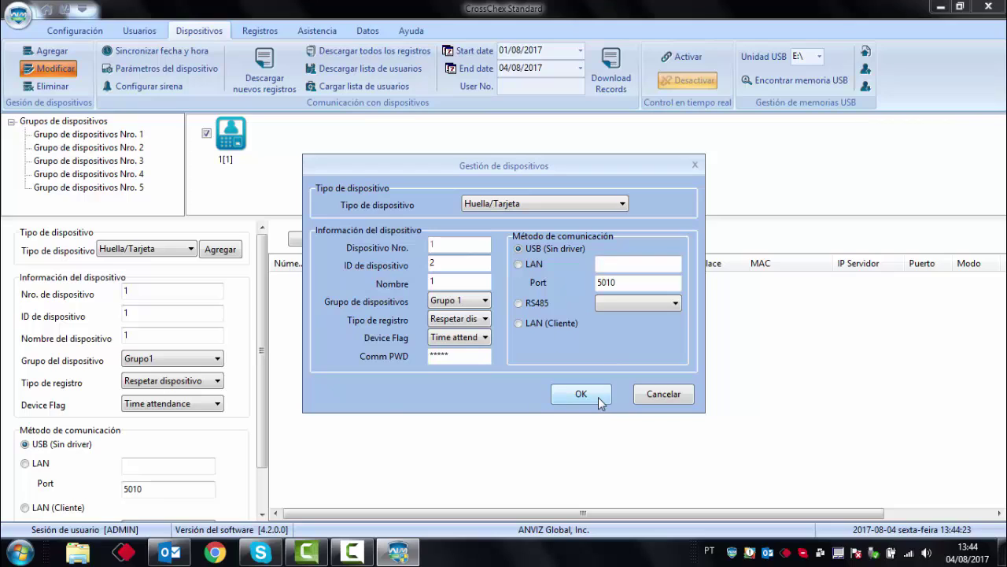
key(Tab)
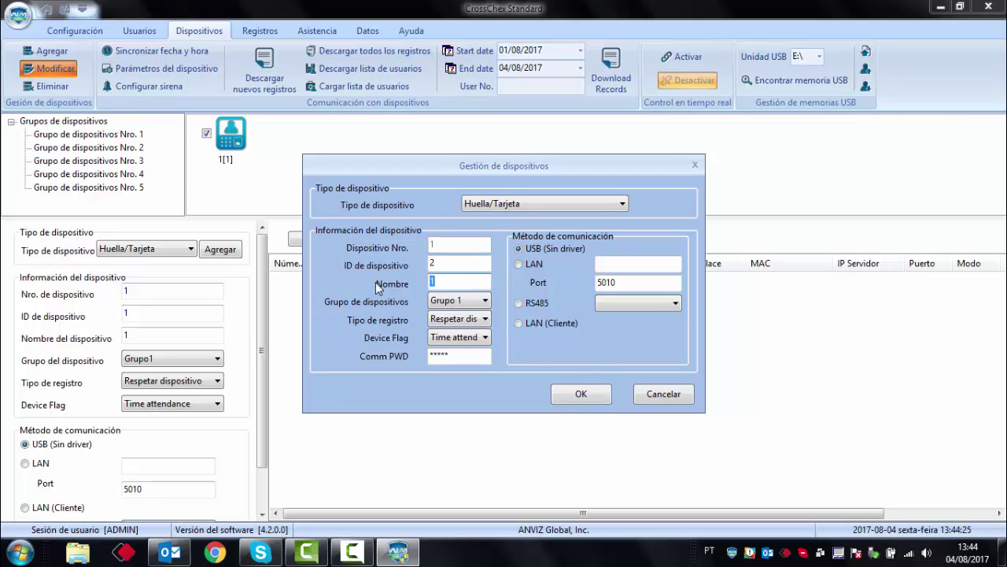
text(2)
click(580, 396)
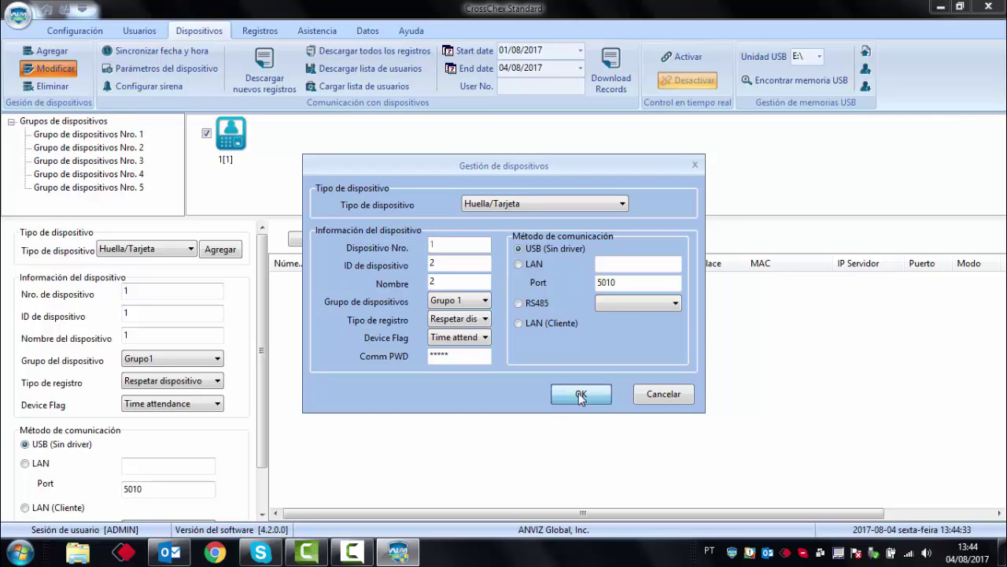
- Try to apply ID 2 to the device again through its Device ID setting
click(236, 144)
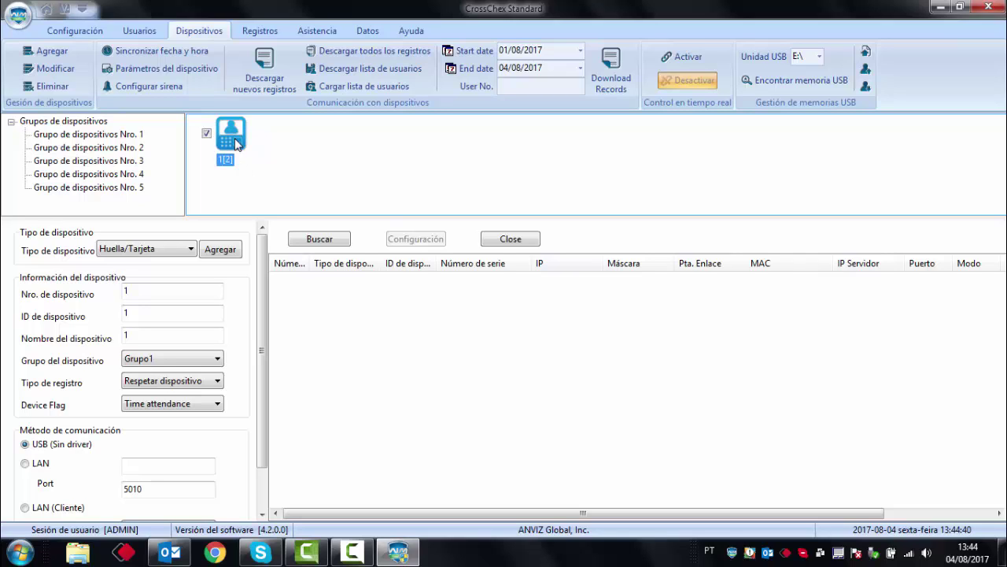
right_click(236, 144)
click(295, 271)
click(321, 206)
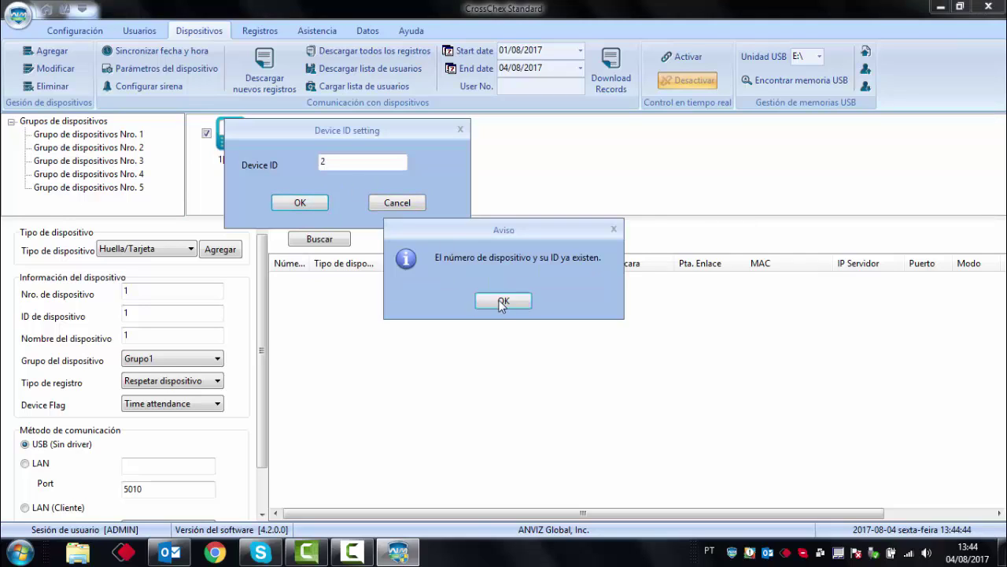
click(445, 307)
click(399, 205)
click(385, 175)
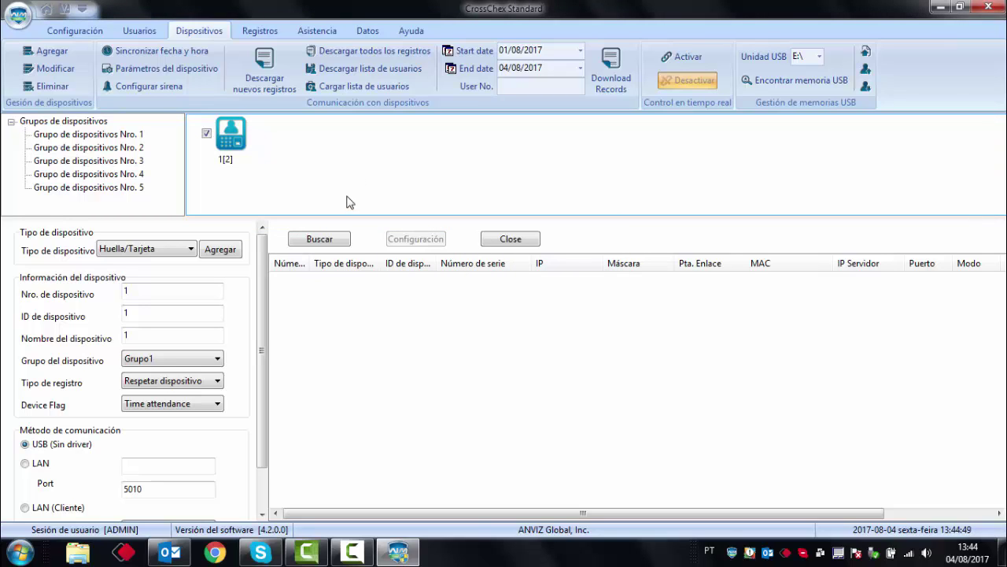
- Prepare a second device entry with device number 2, ID 1 and name 1
click(52, 52)
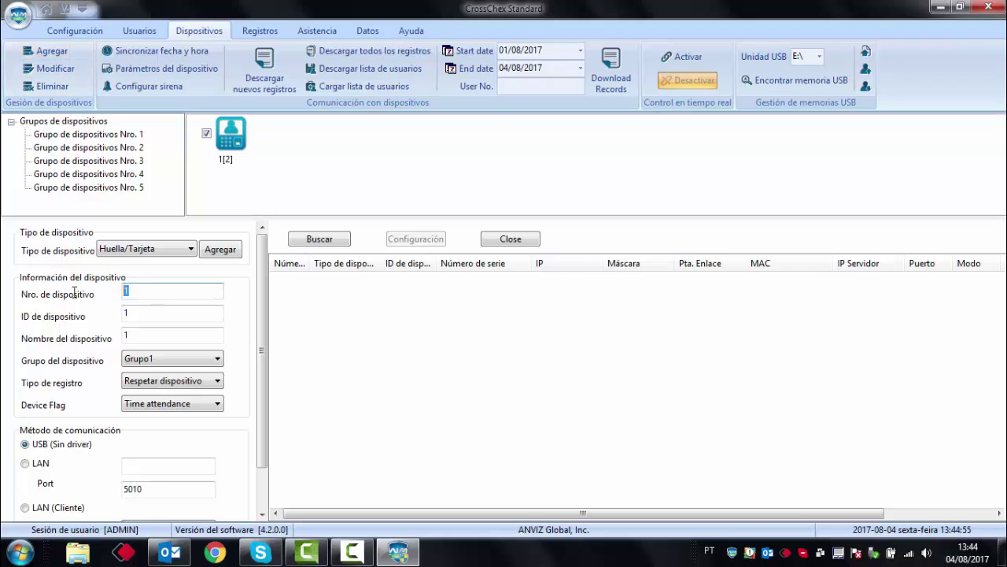
text(2)
click(170, 317)
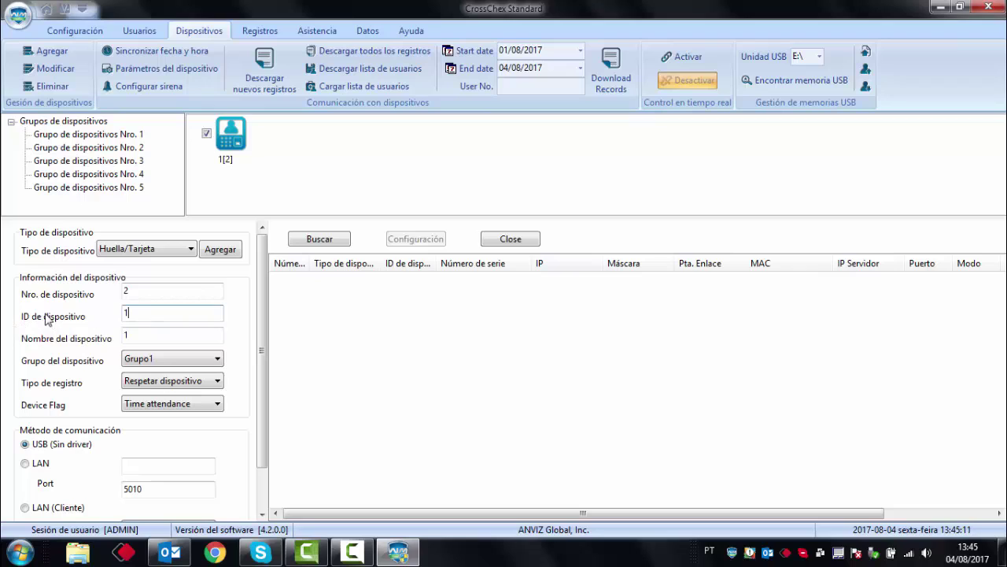
click(136, 335)
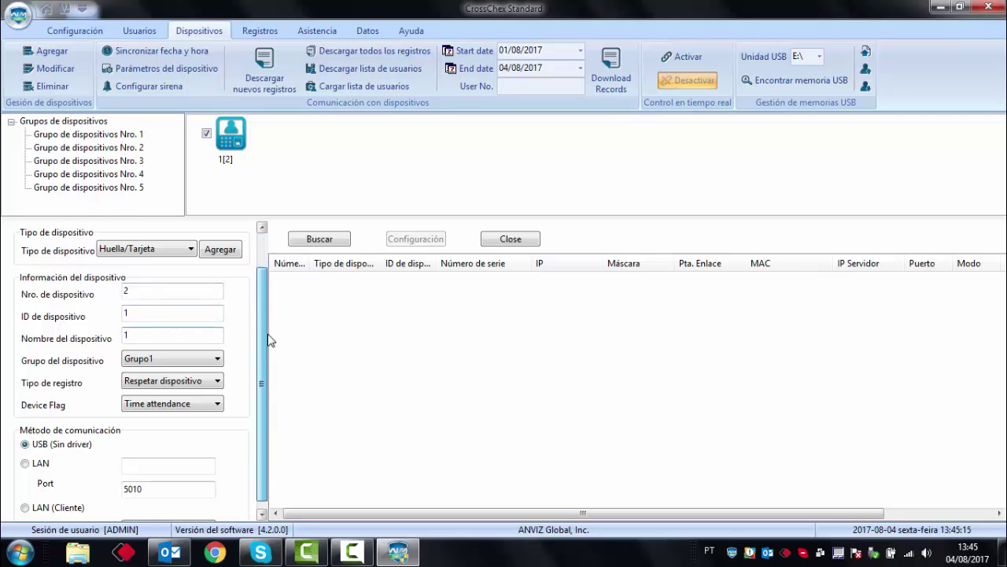
- Add the second device with LAN communication at 192.168.0.218 and grant all software administrators access to it
scroll(268, 337, down, 2)
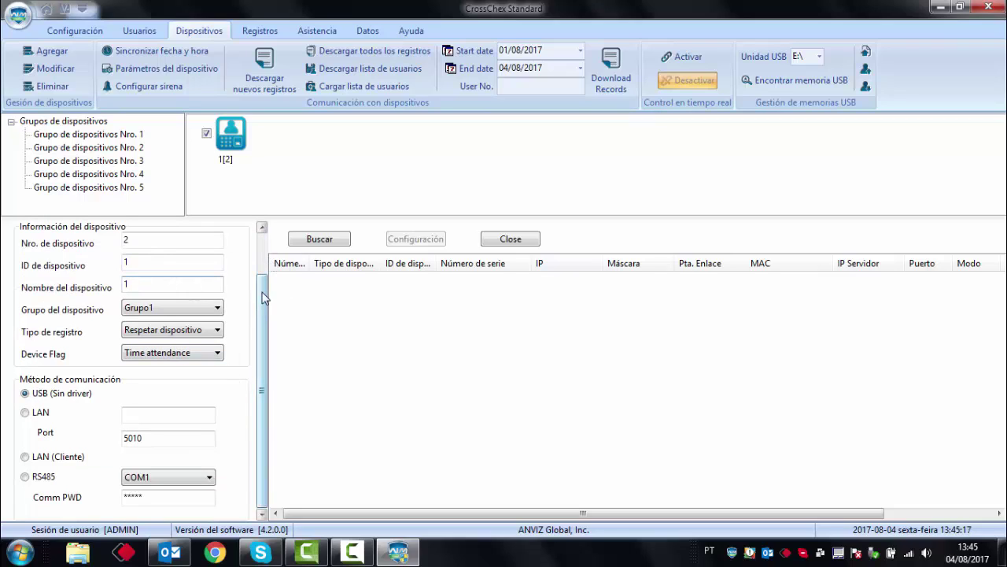
click(24, 412)
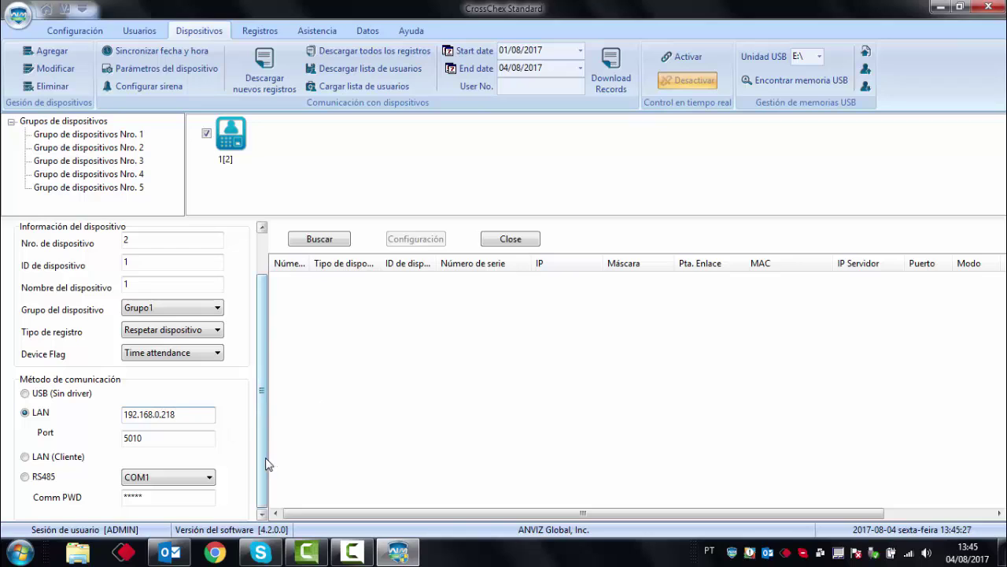
drag(266, 465, 266, 425)
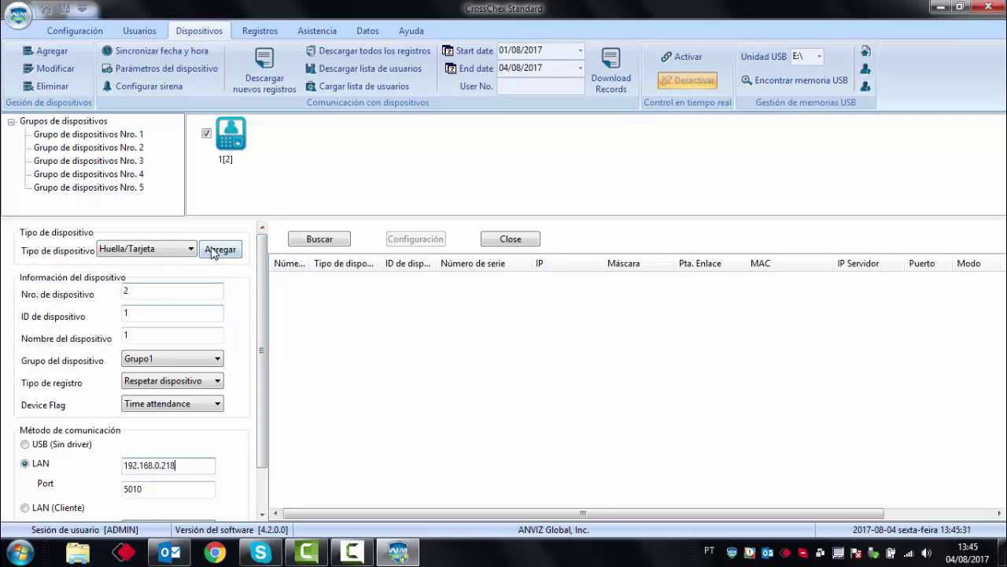
click(227, 251)
click(456, 302)
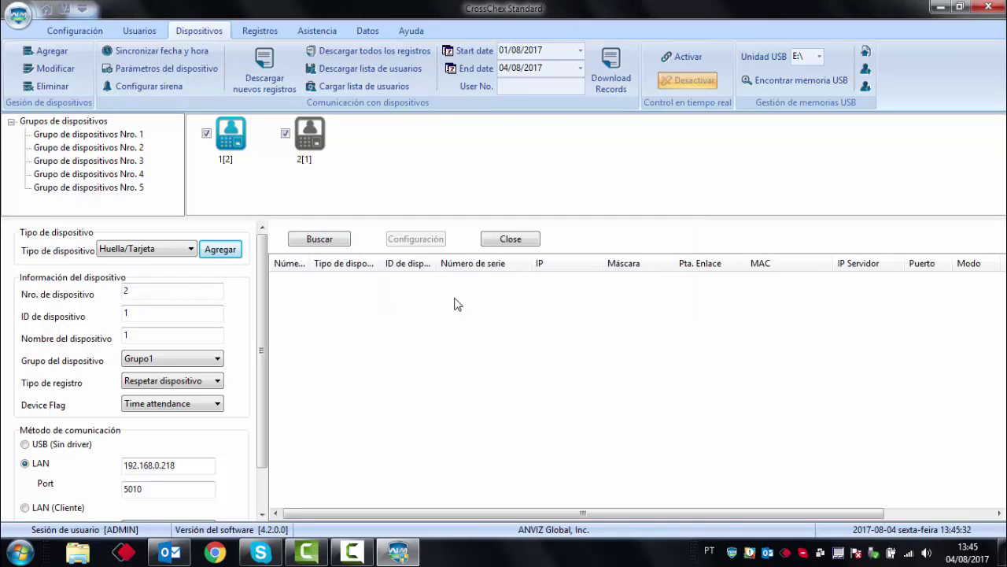
click(418, 170)
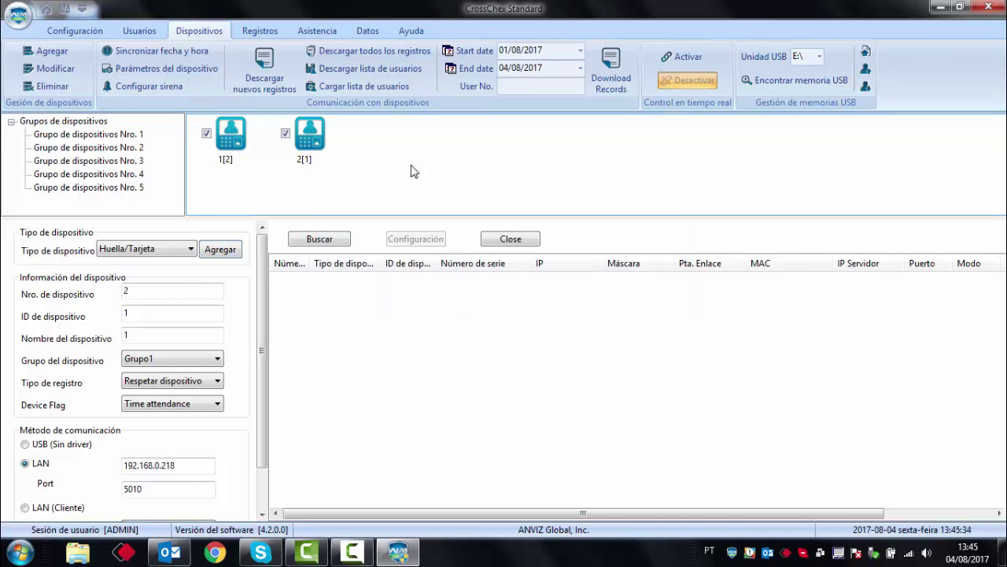
- Check the firmware version in the status information of the LAN device
right_click(323, 141)
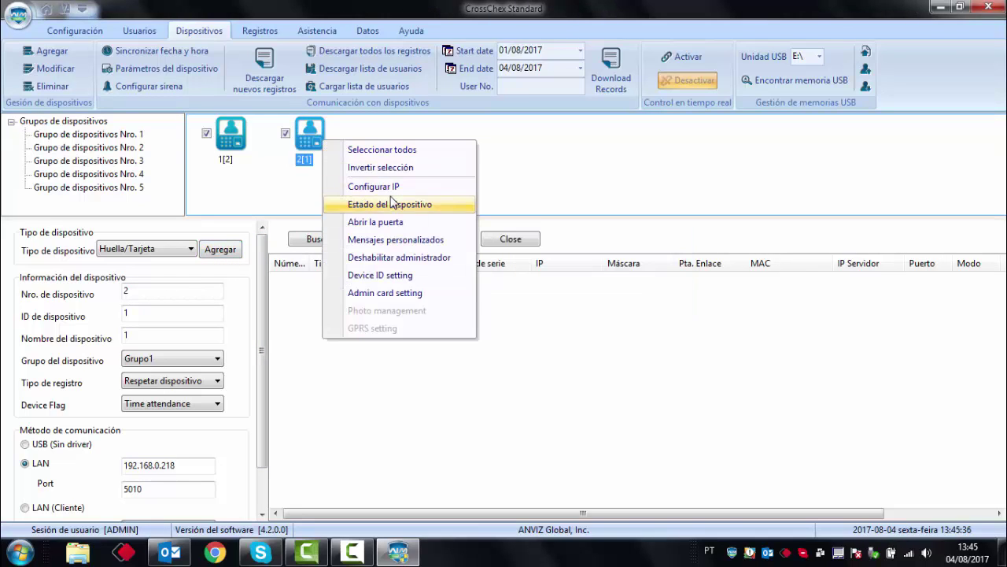
click(391, 202)
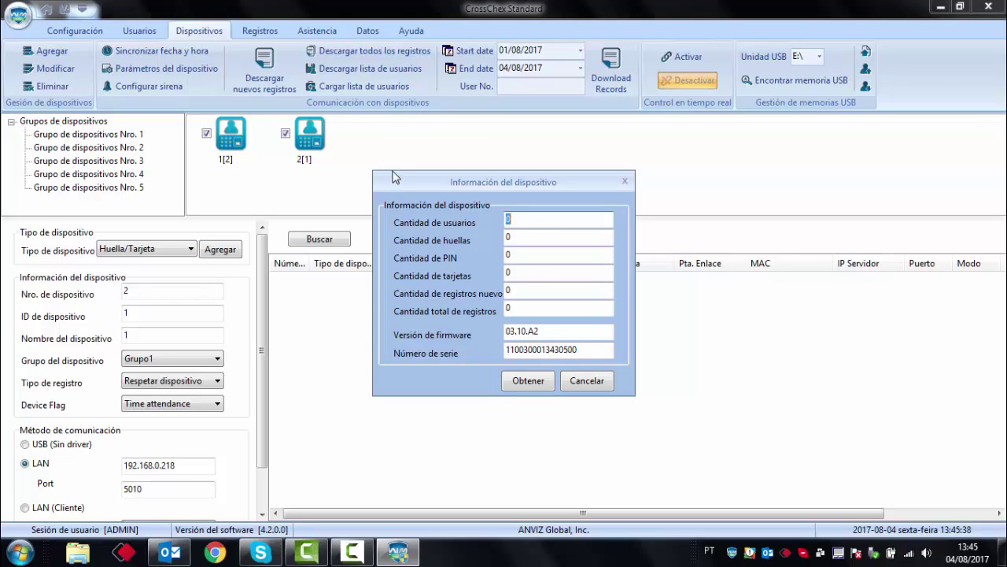
mouse_move(559, 331)
mouse_down()
mouse_move(461, 329)
mouse_move(576, 330)
mouse_up()
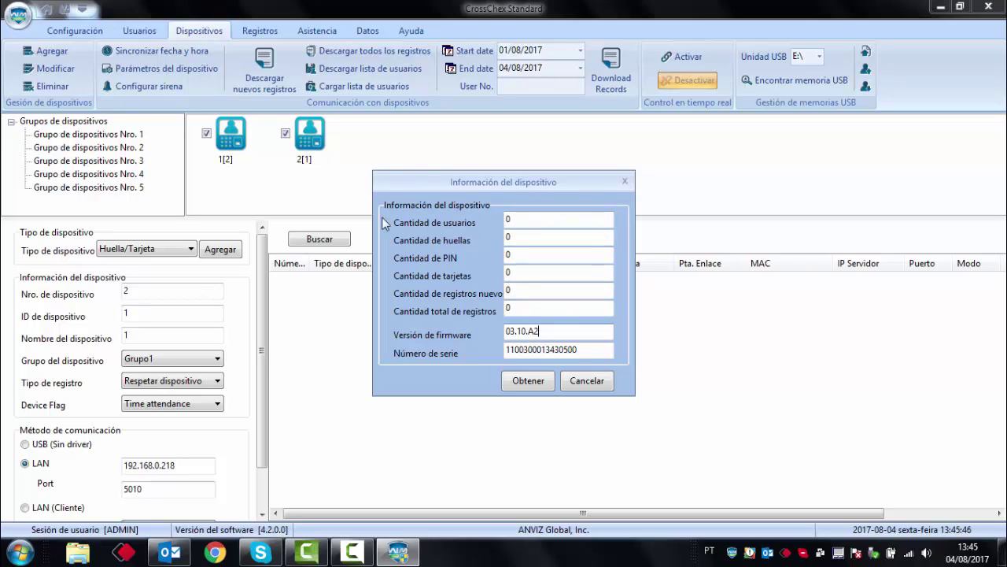
double_click(531, 331)
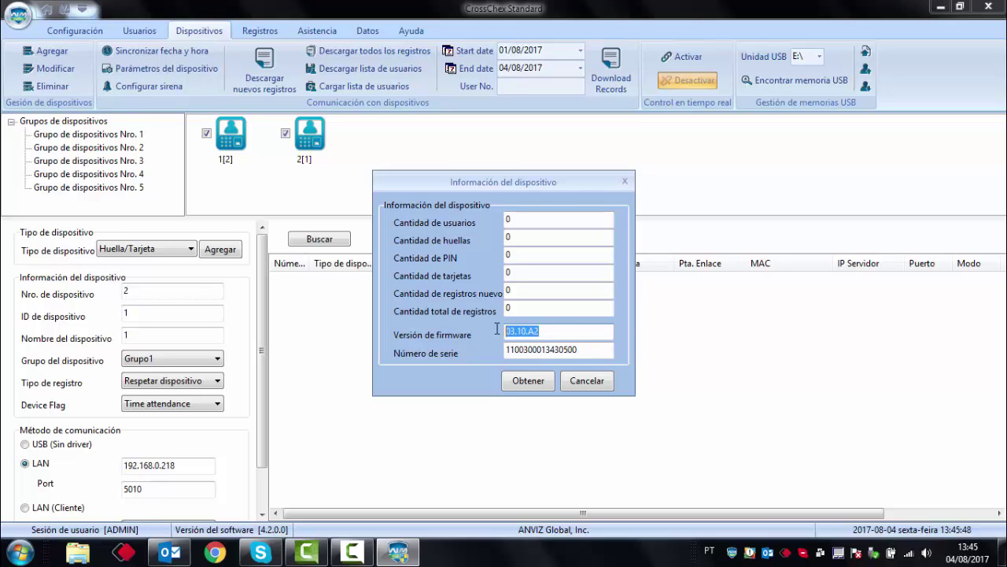
- Close the LAN device's information and check the firmware version in the status information of device 1
click(560, 331)
click(587, 381)
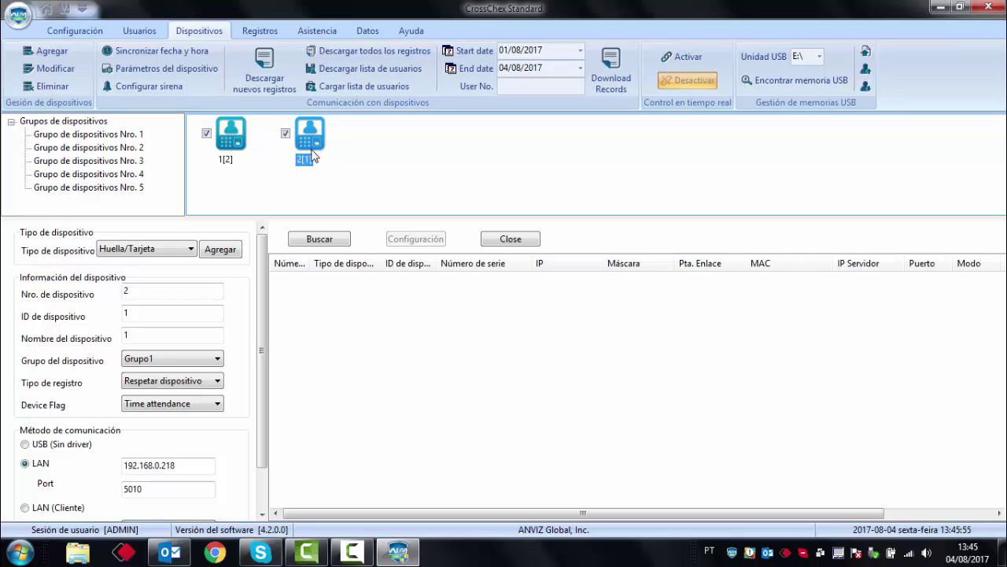
click(241, 145)
right_click(237, 139)
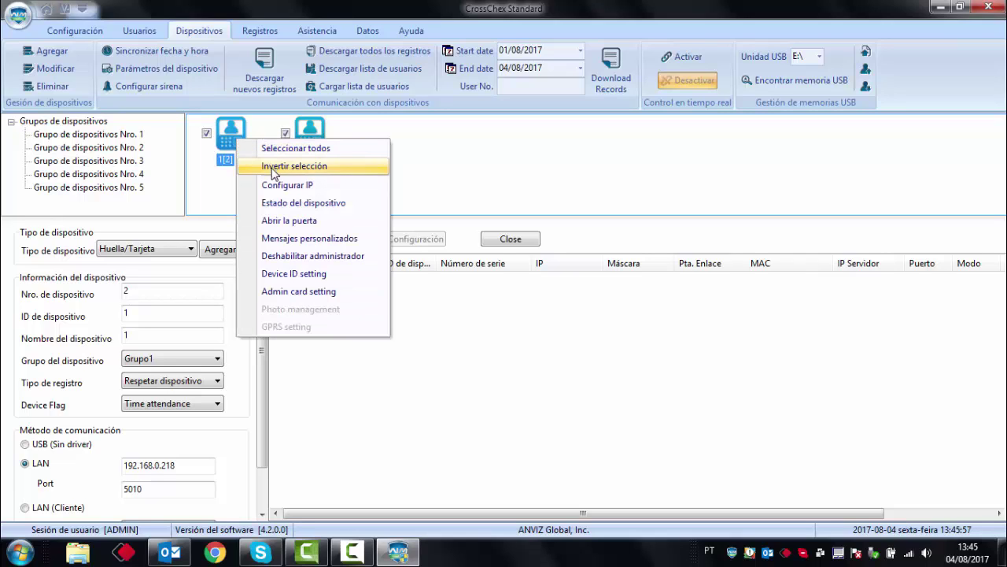
click(280, 206)
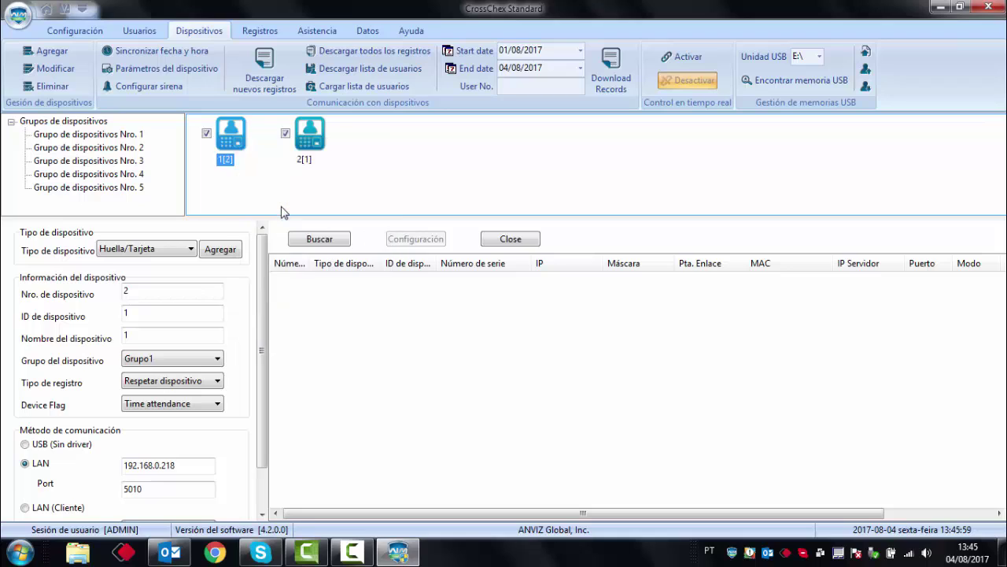
double_click(557, 331)
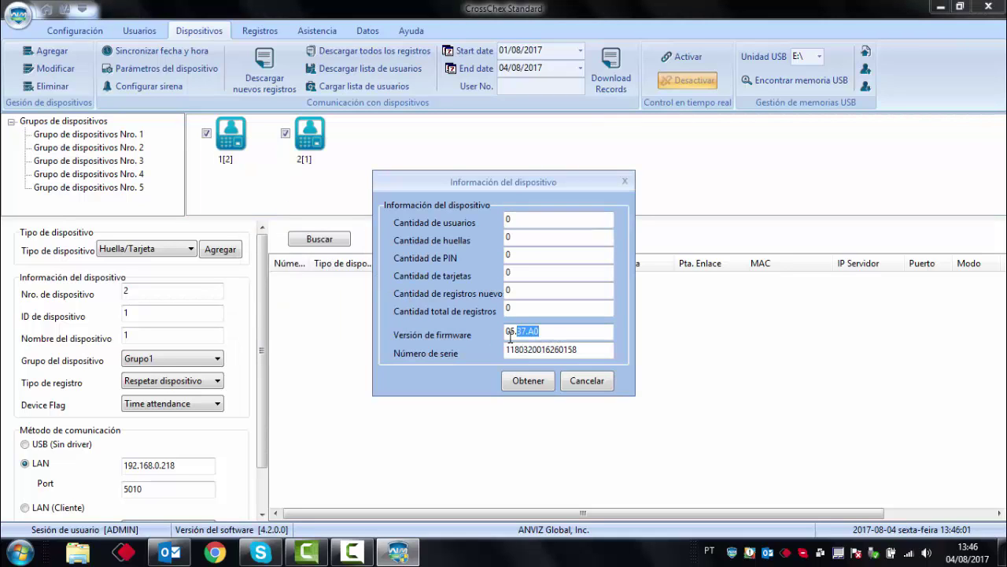
click(556, 331)
click(587, 380)
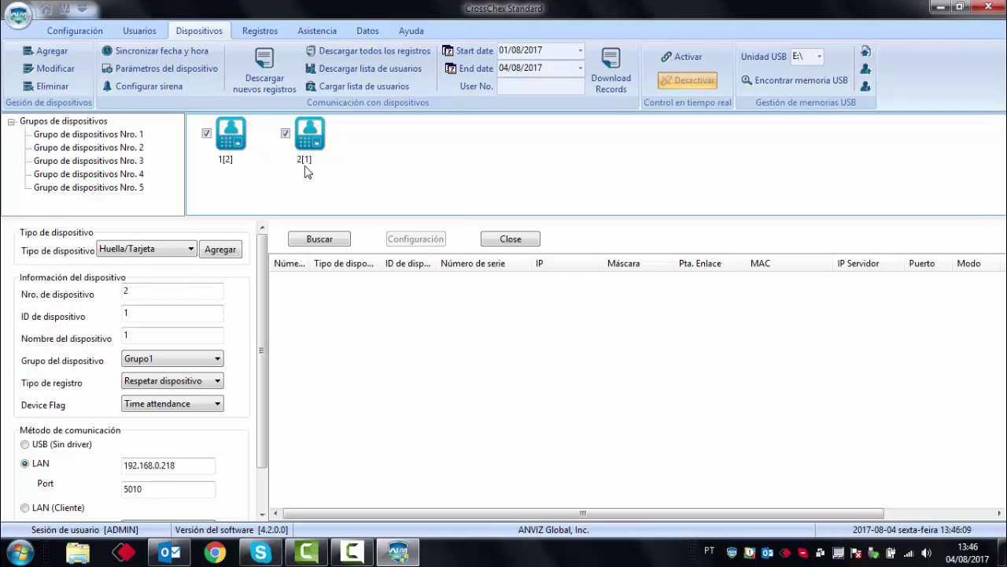
- Synchronize the date and time on both selected devices
click(157, 51)
click(473, 306)
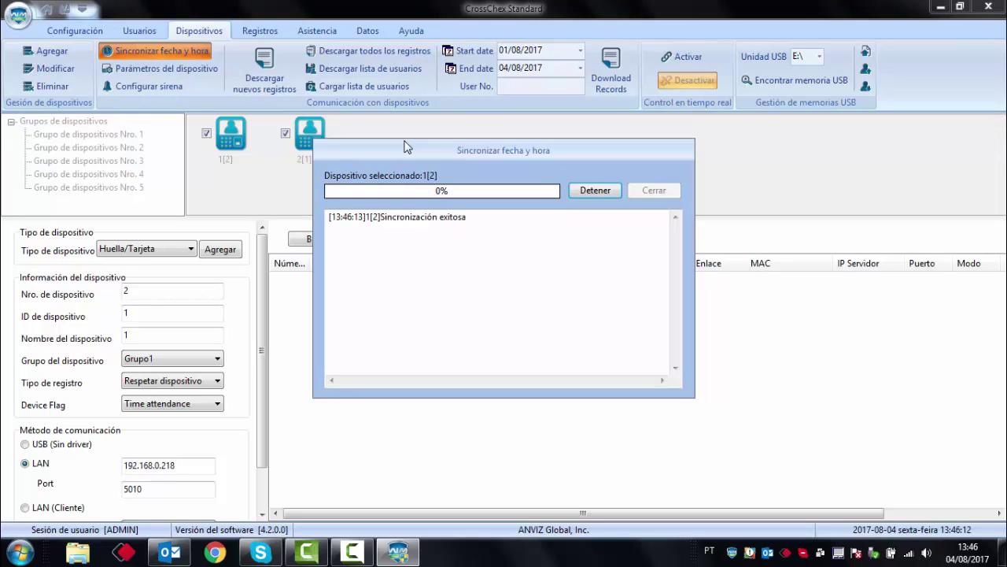
click(654, 190)
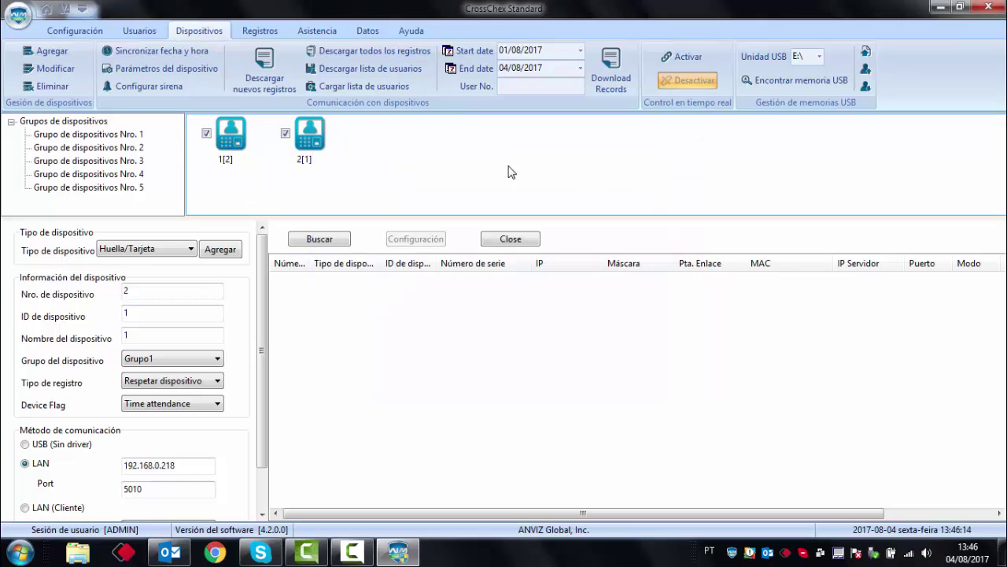
click(358, 556)
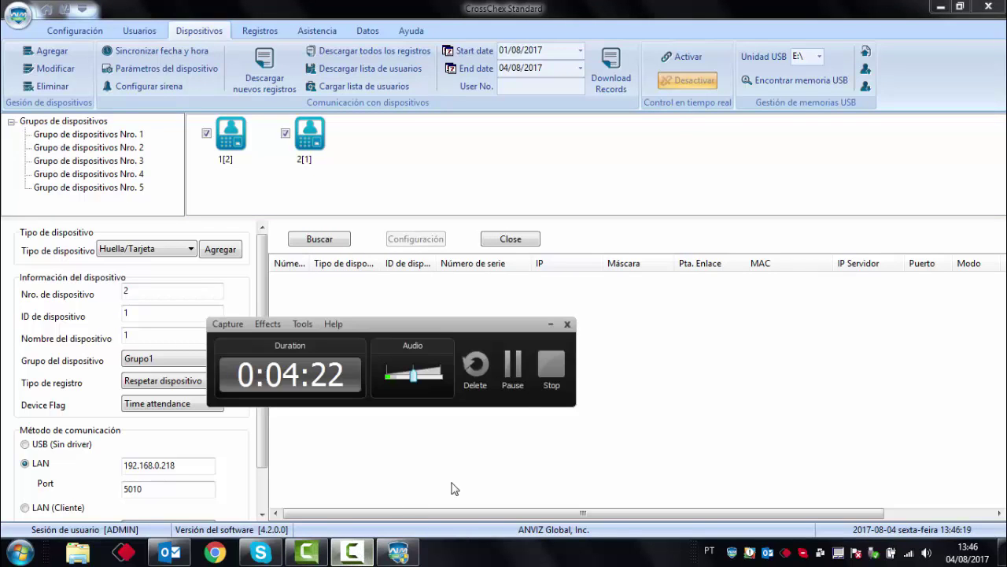
click(513, 366)
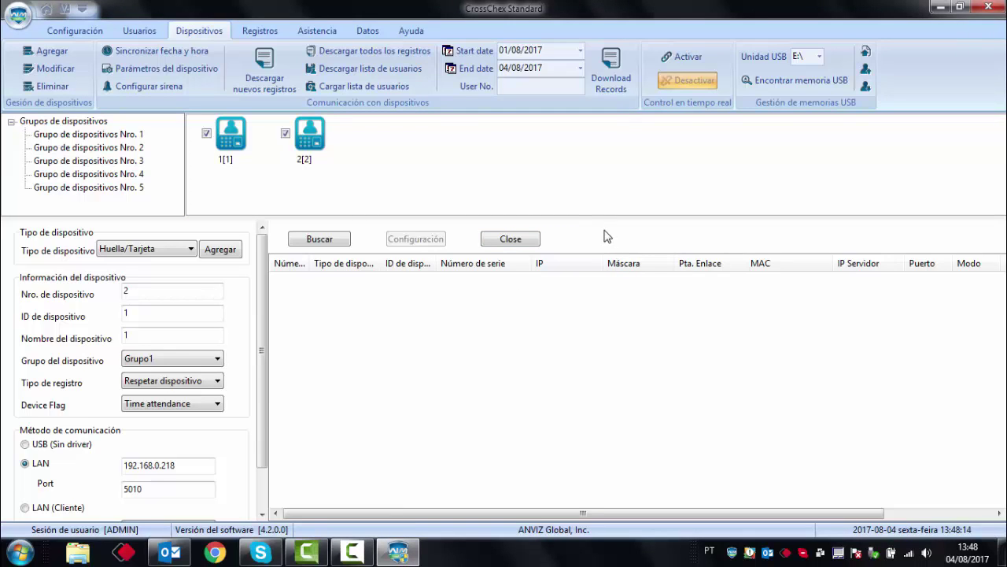
- Check the user, fingerprint and record counts and the firmware version in the status information of device 1
click(214, 131)
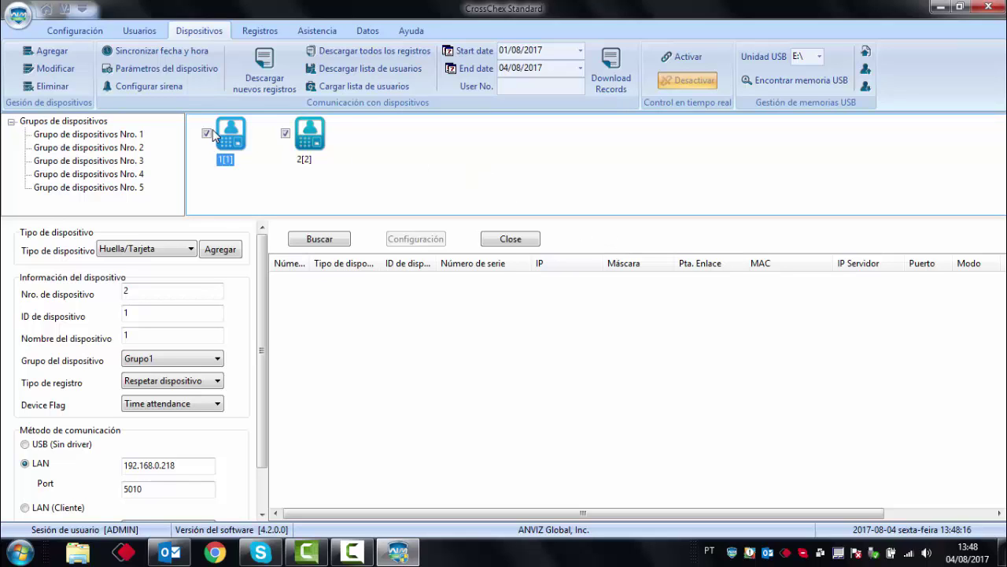
right_click(224, 130)
click(254, 193)
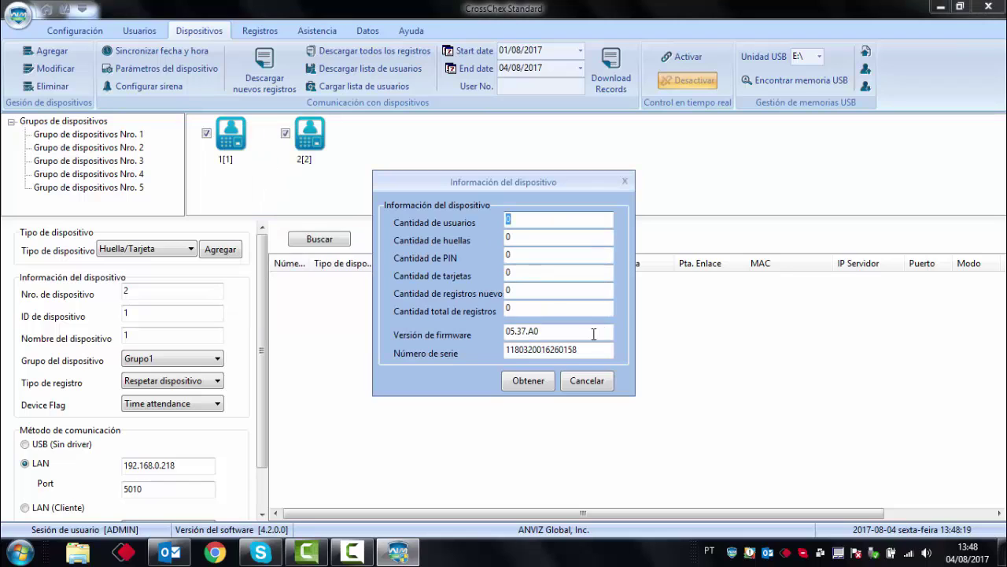
key(Tab)
key(Tab)
key(Tab)
key(Tab)
key(Tab)
key(Tab)
click(586, 381)
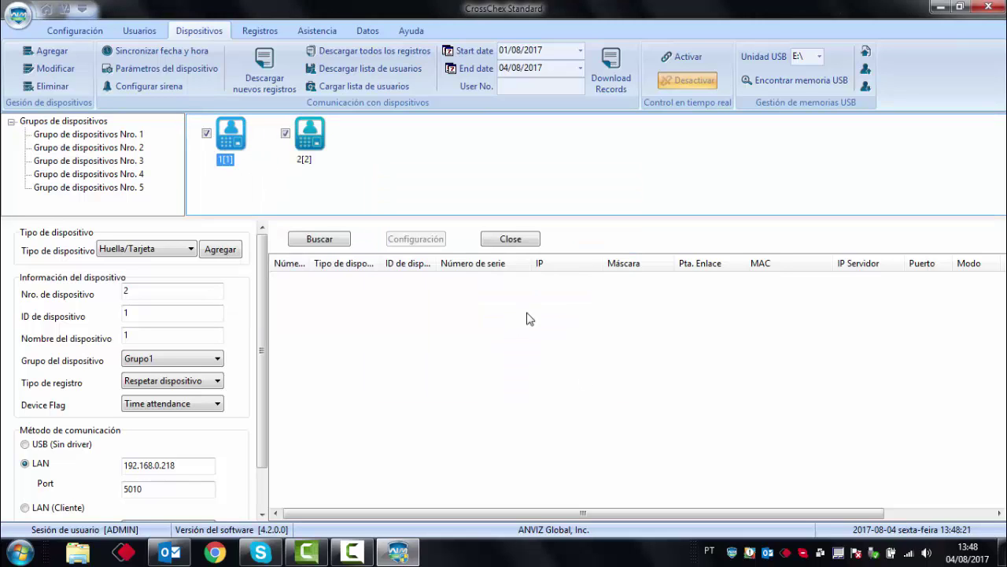
- Check the firmware version in the status information of device 2
right_click(320, 140)
click(397, 207)
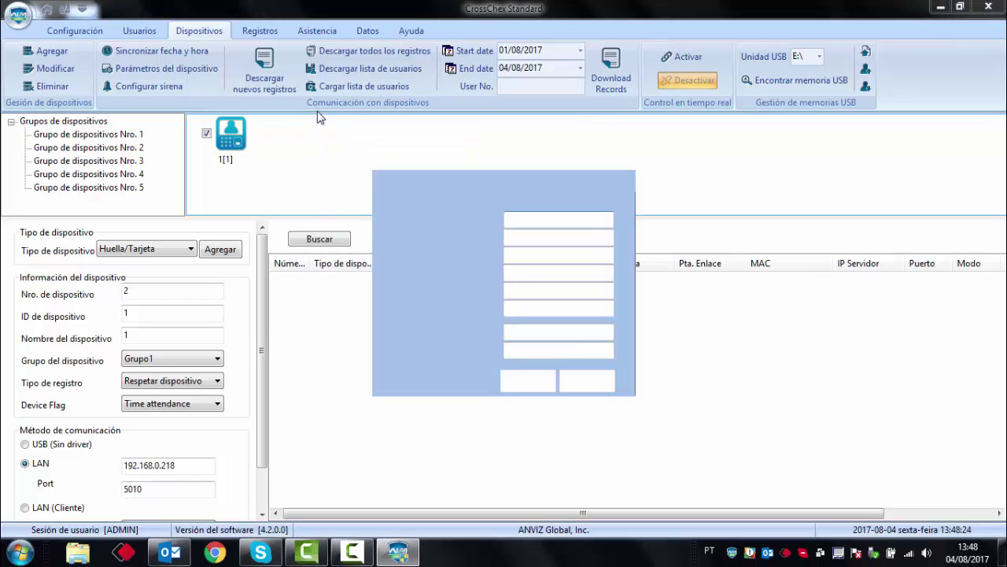
double_click(565, 337)
click(587, 381)
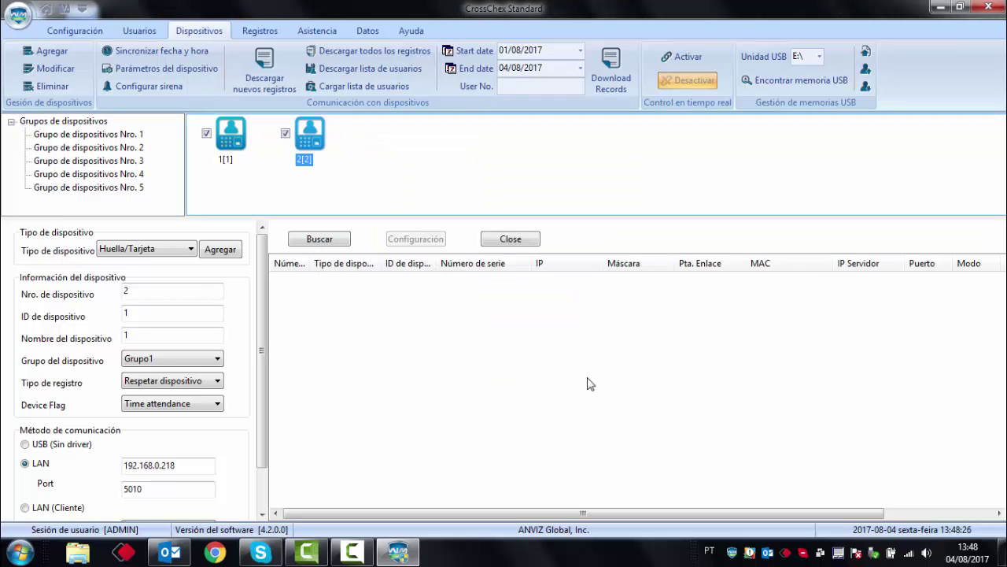
click(438, 164)
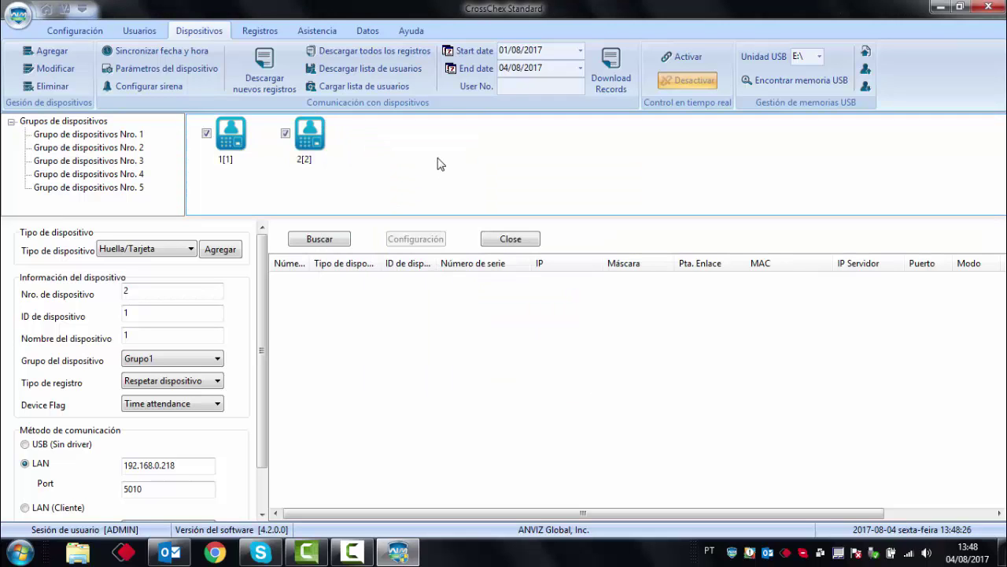
- View the Device ID setting of device 2 and leave it without applying a change
click(312, 145)
right_click(312, 140)
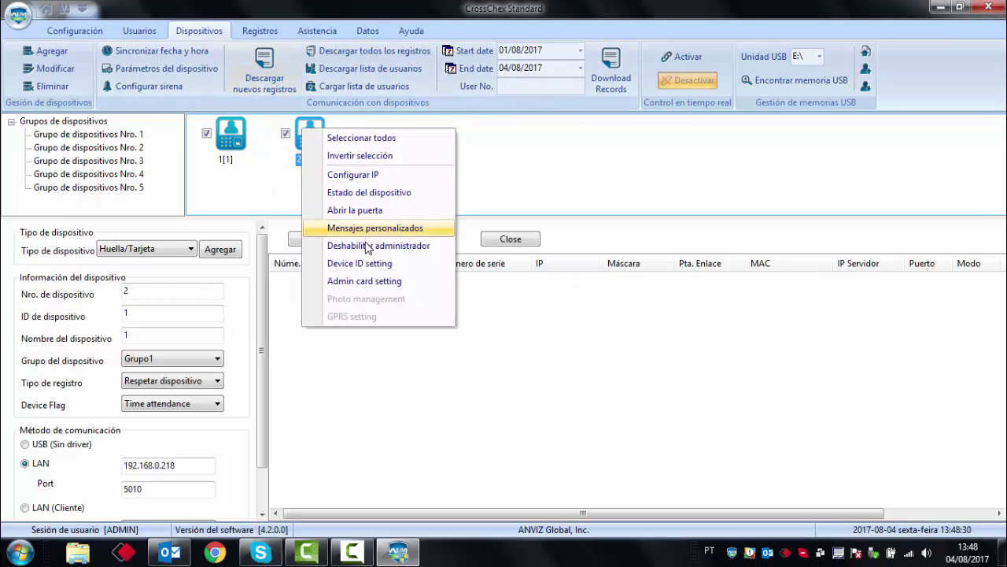
click(359, 263)
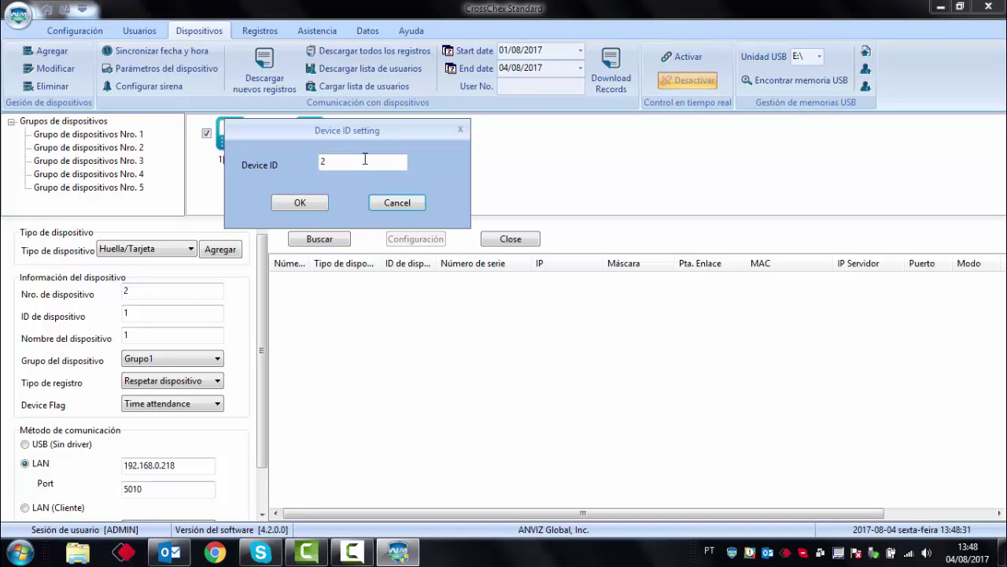
double_click(364, 159)
click(399, 203)
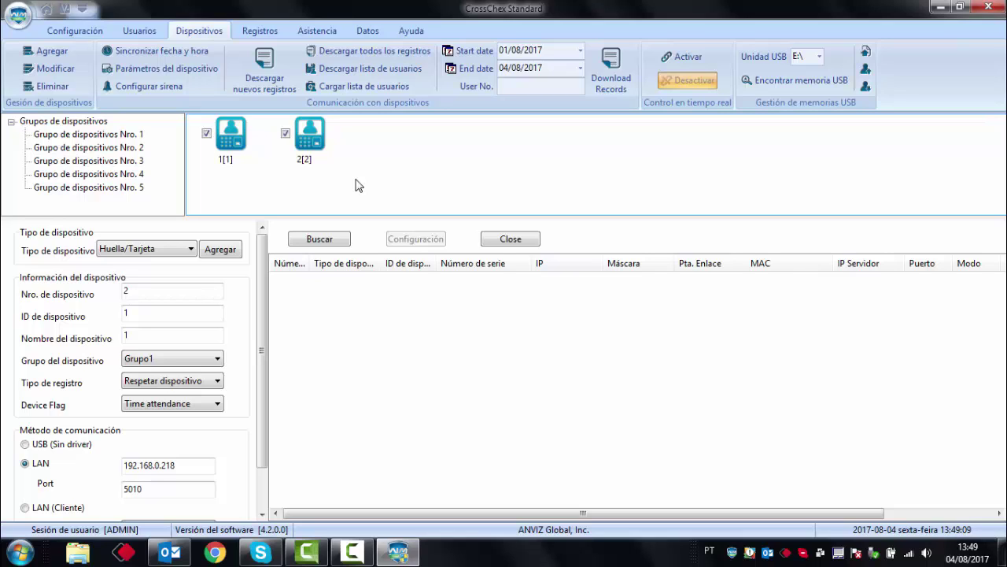
- Check the number of users and fingerprints stored on device 1 in its status information
click(240, 137)
right_click(239, 134)
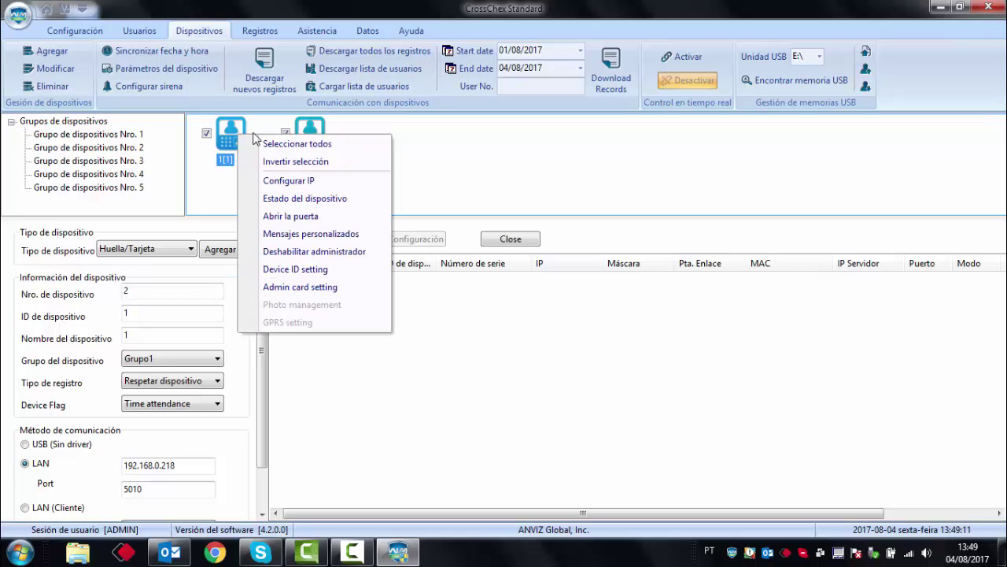
click(304, 197)
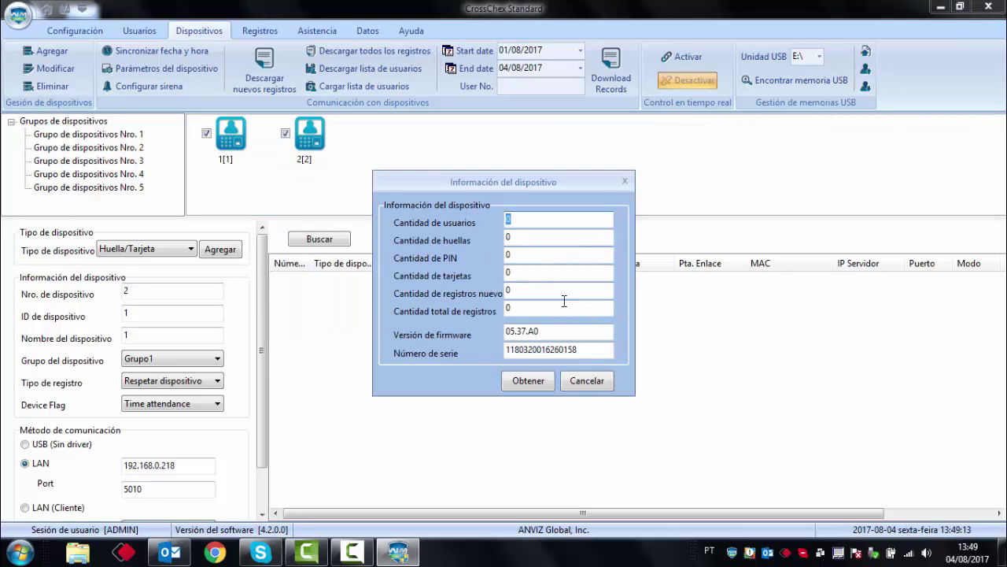
click(590, 384)
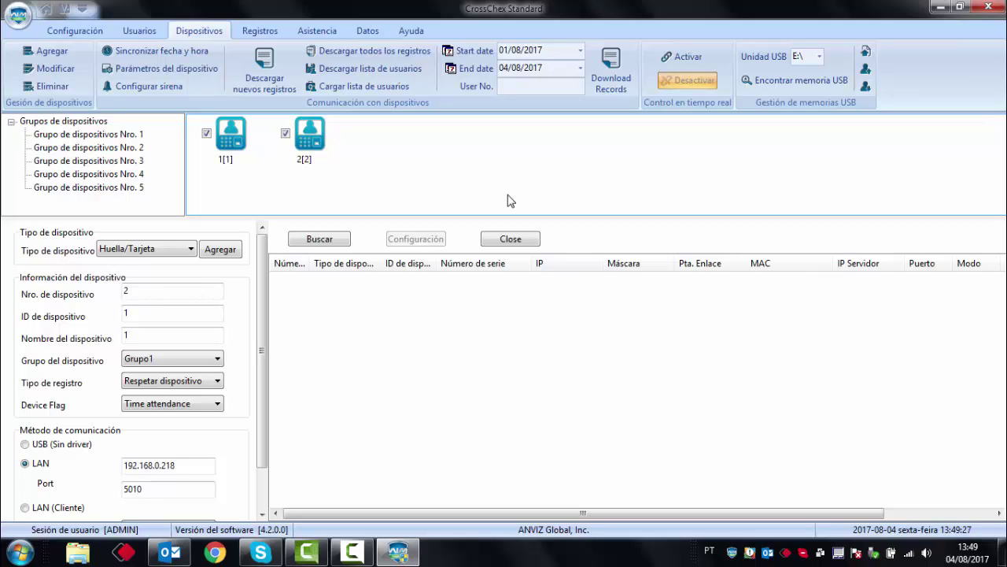
- Reopen the status information of device 1 to recheck its user and fingerprint counts
right_click(242, 141)
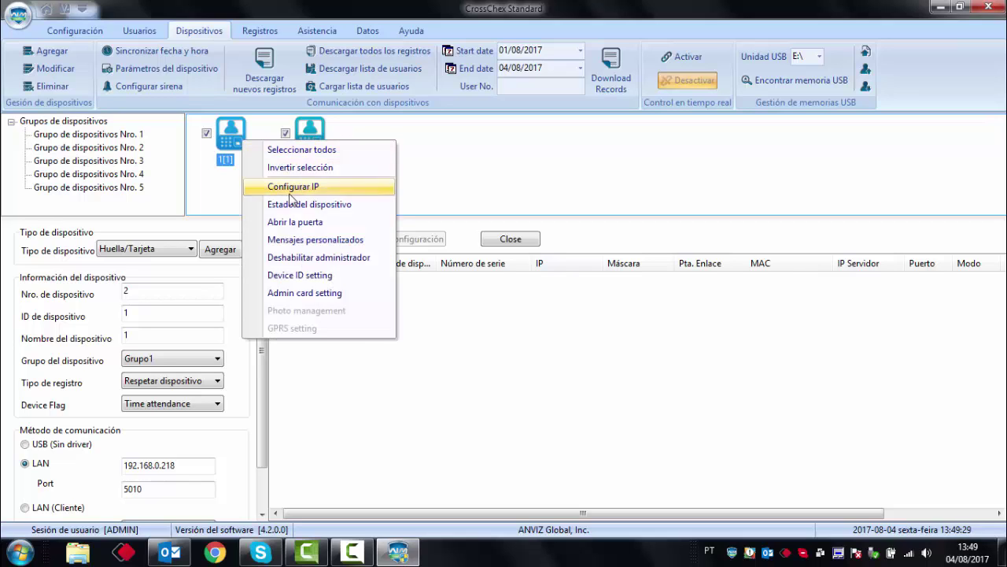
click(291, 204)
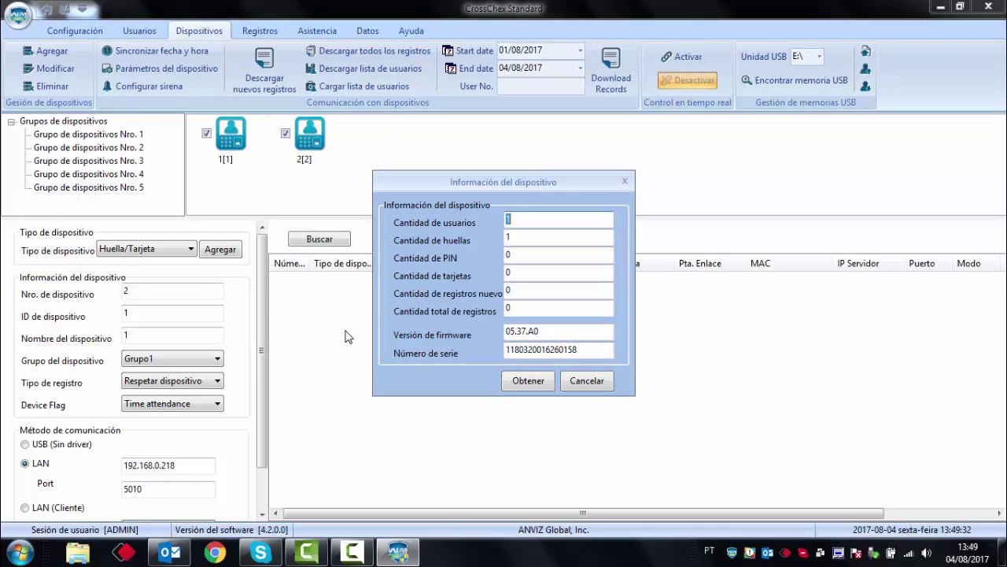
key(Tab)
double_click(524, 217)
click(585, 380)
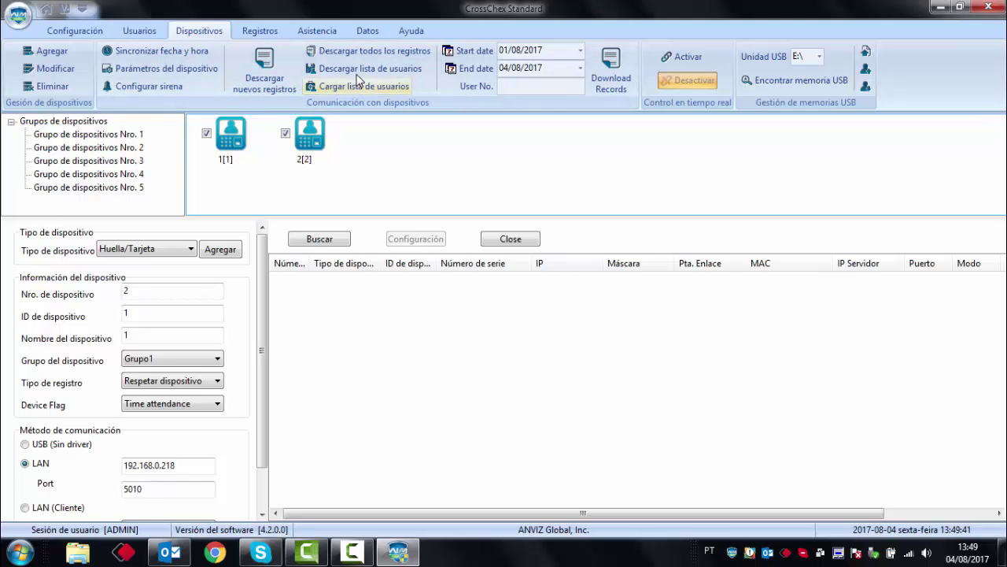
- Exclude device 2 from the selection and download the user list from device 1 only
click(286, 134)
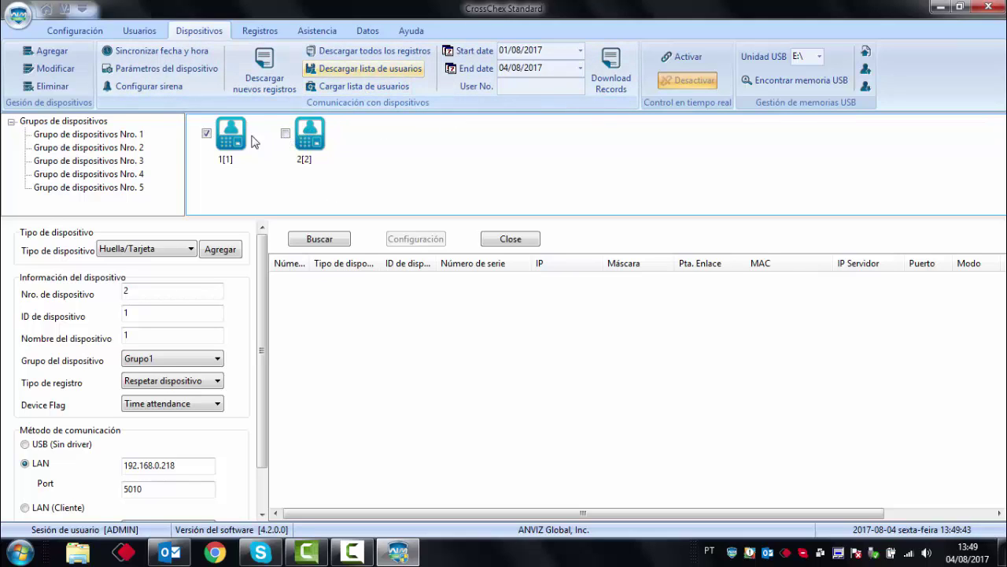
click(335, 75)
click(452, 301)
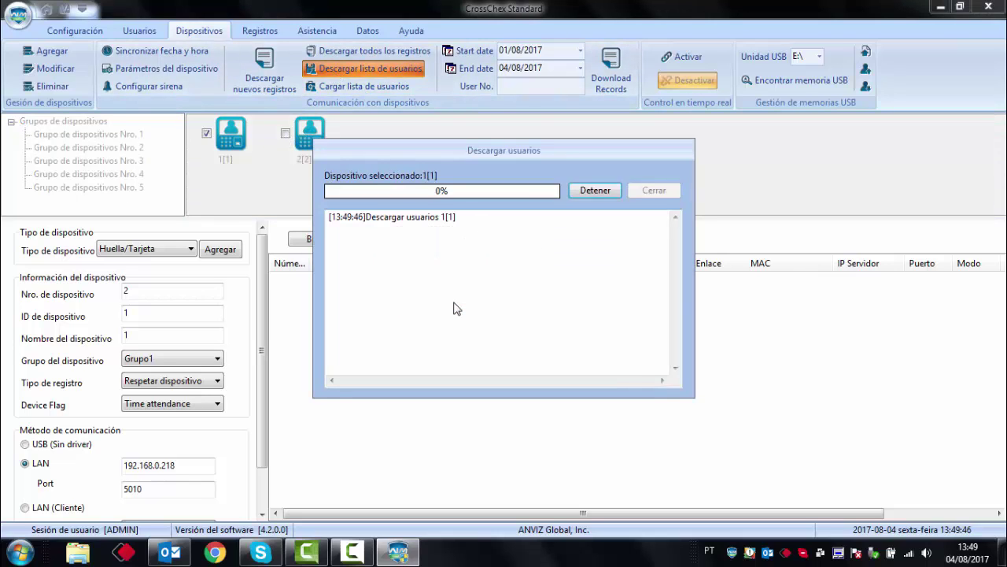
drag(454, 376, 485, 379)
drag(447, 228, 606, 228)
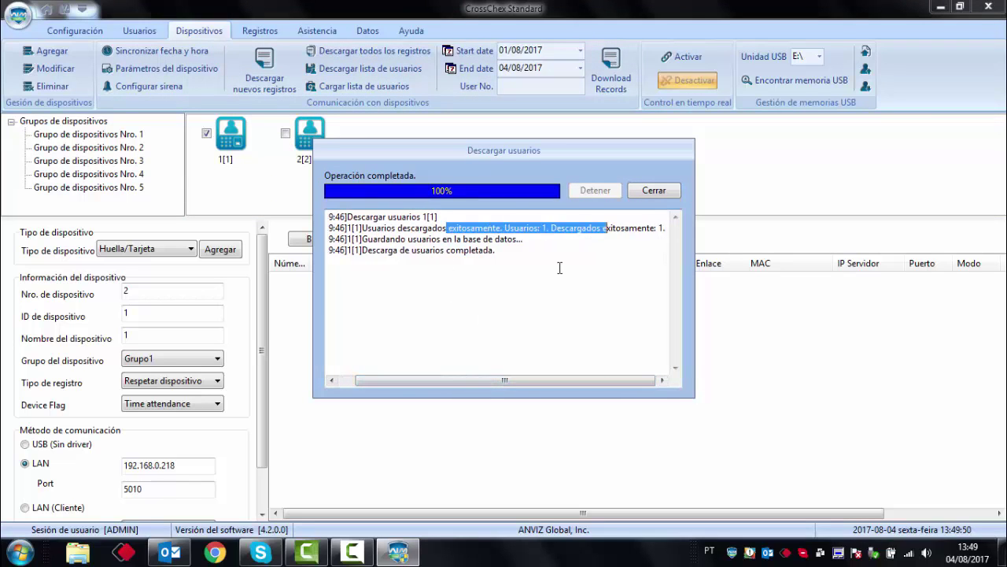
click(654, 190)
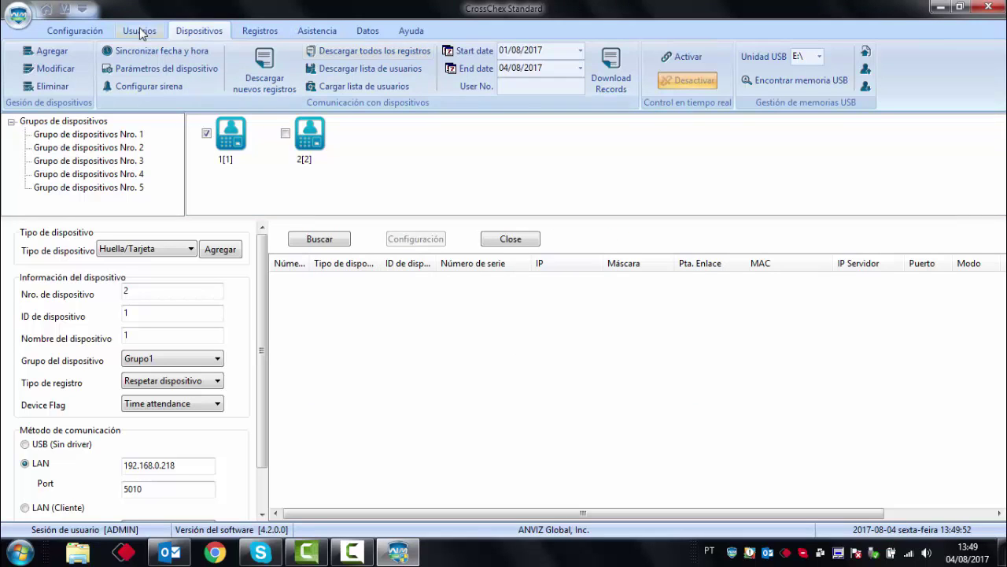
- Open the user list and examine the entry for user number 1
click(153, 51)
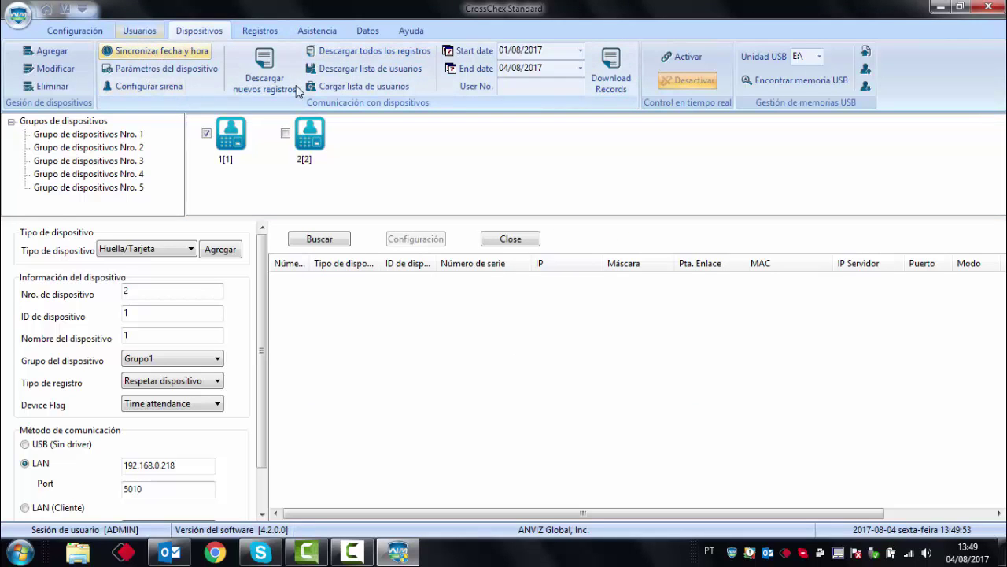
click(151, 34)
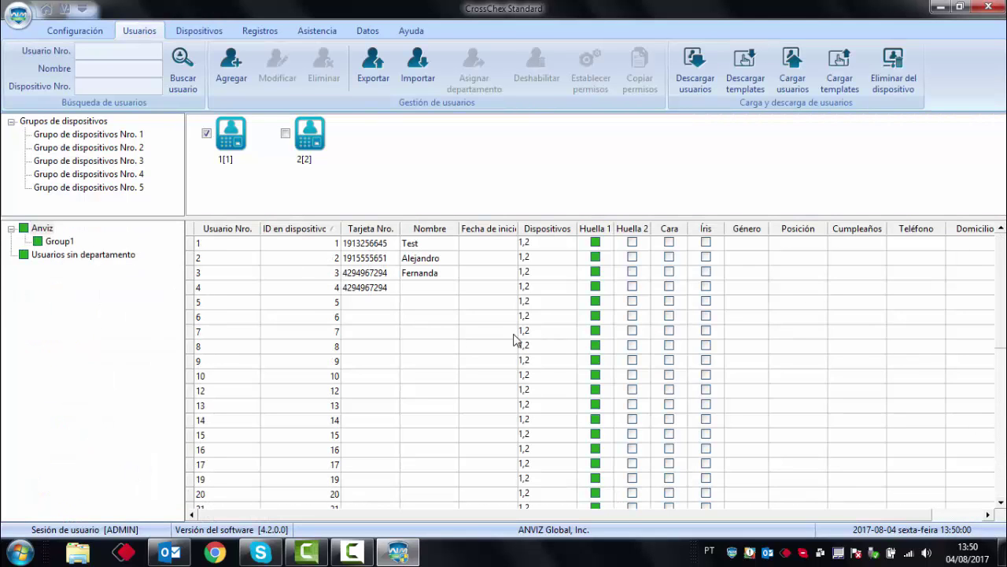
click(385, 246)
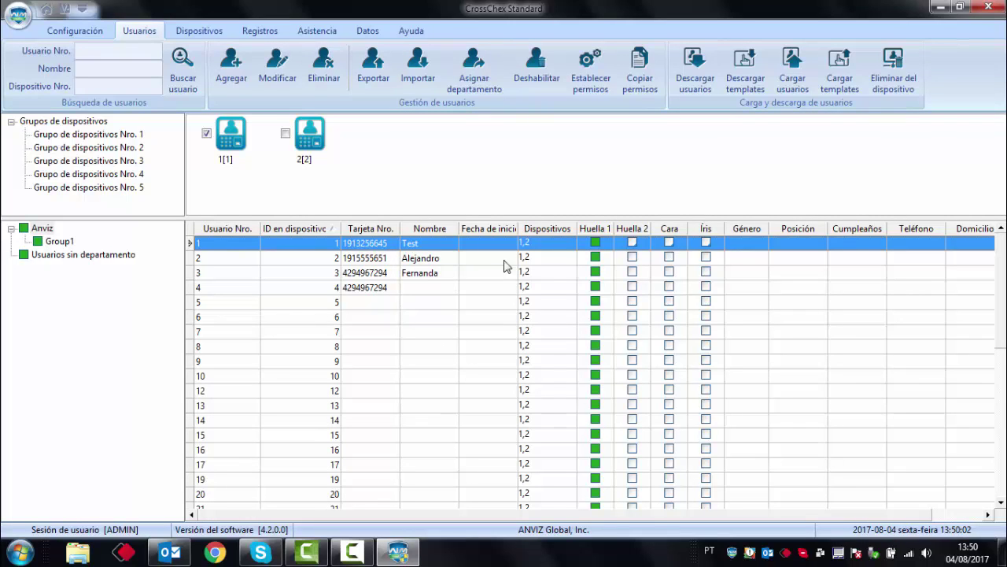
click(431, 177)
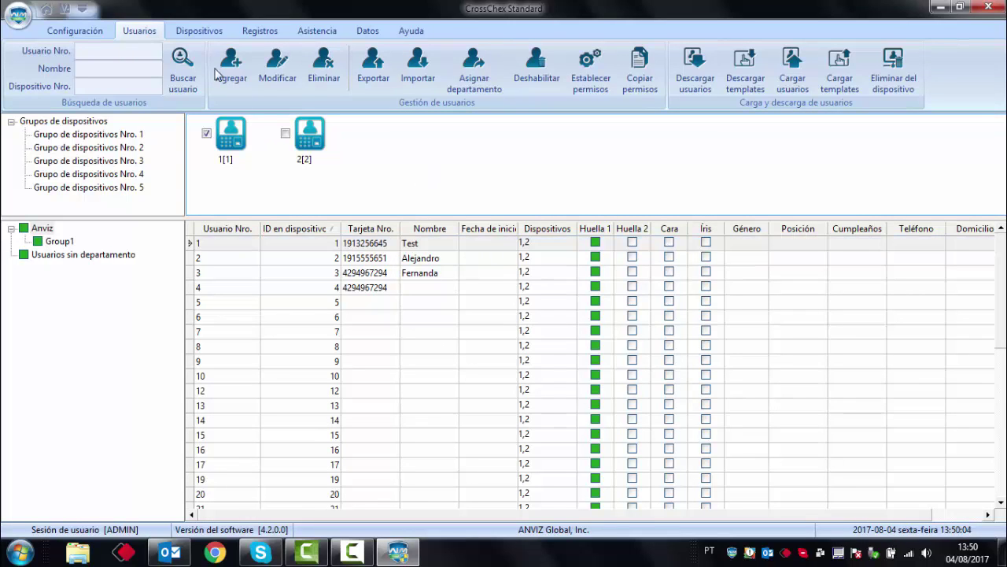
- Return to device management by way of the home page and activate real-time control for device 1
click(46, 11)
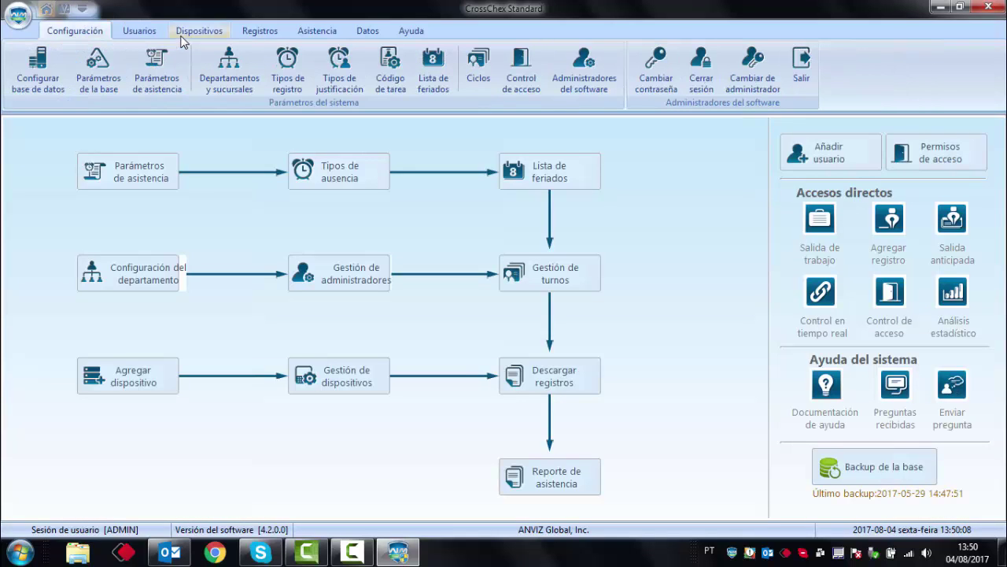
click(189, 31)
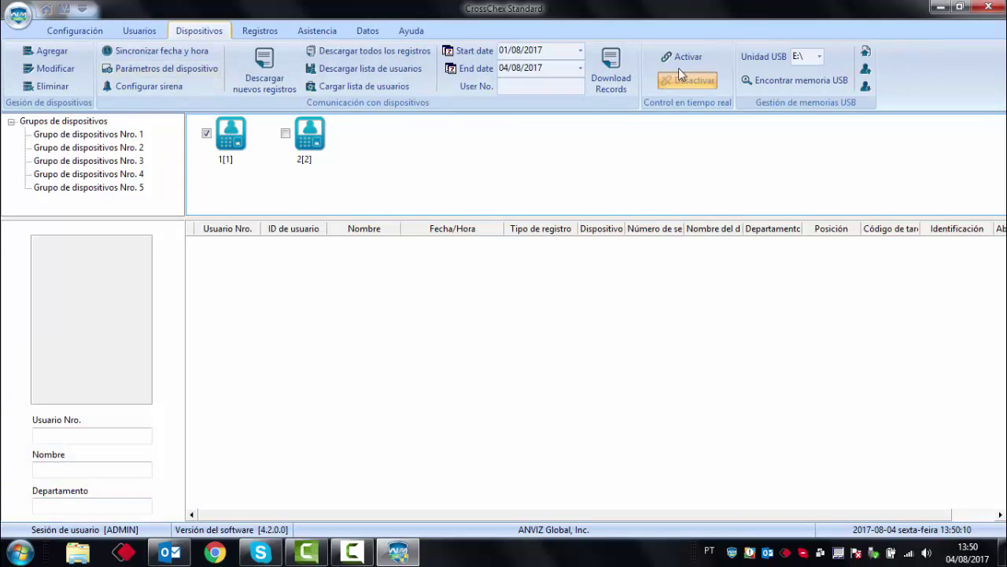
click(686, 61)
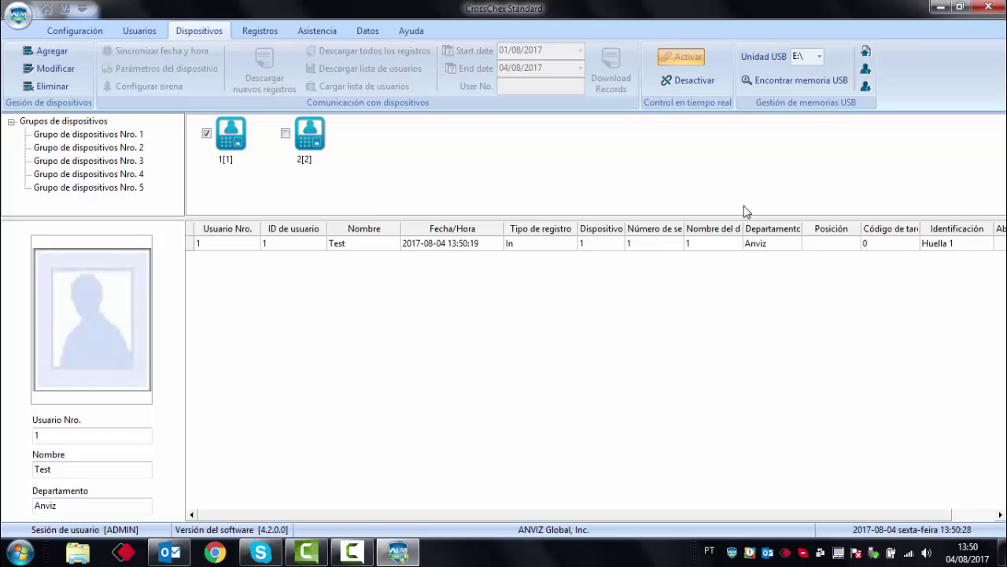
- Deactivate real-time control and open the door remotely through device 2
click(682, 81)
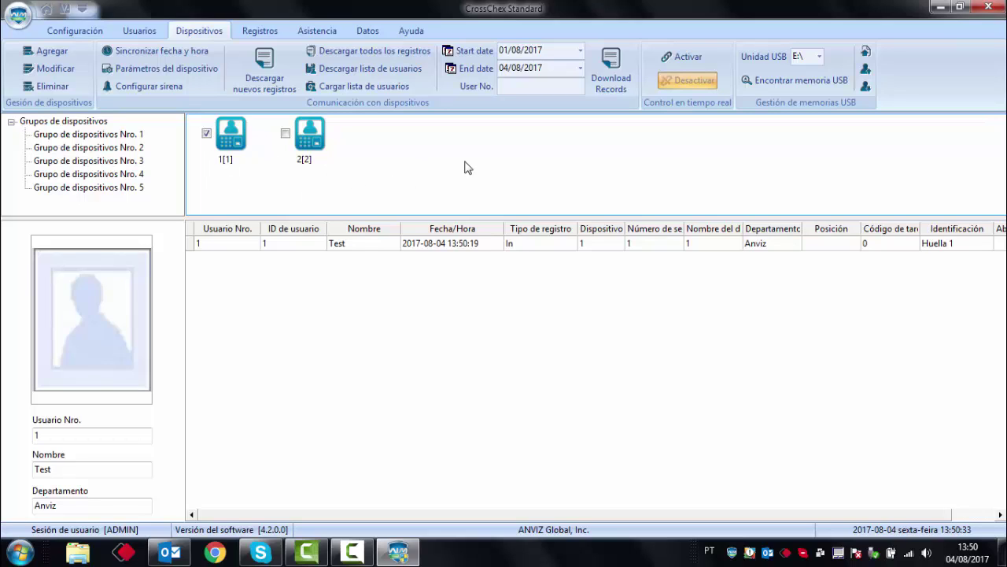
click(311, 143)
right_click(311, 143)
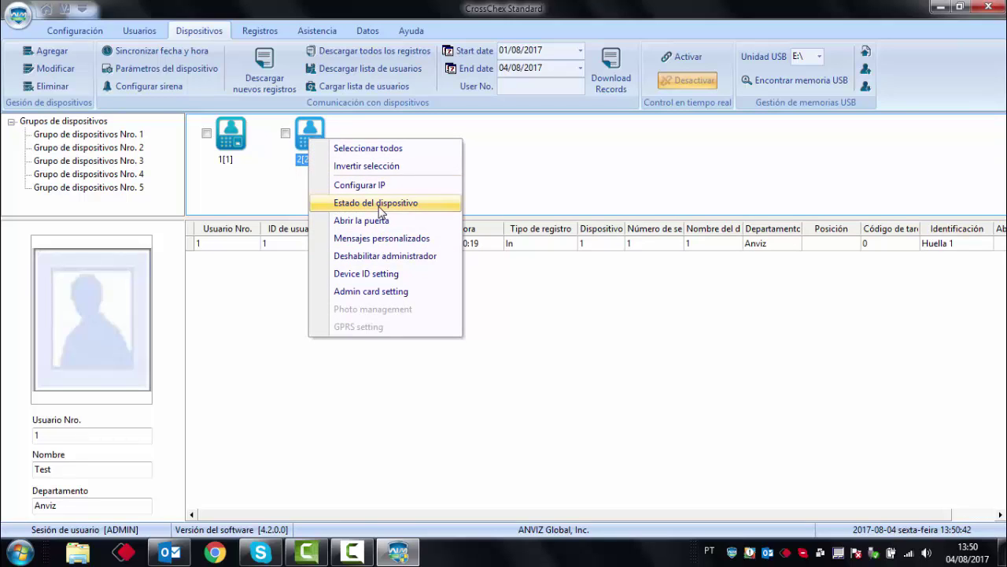
click(382, 221)
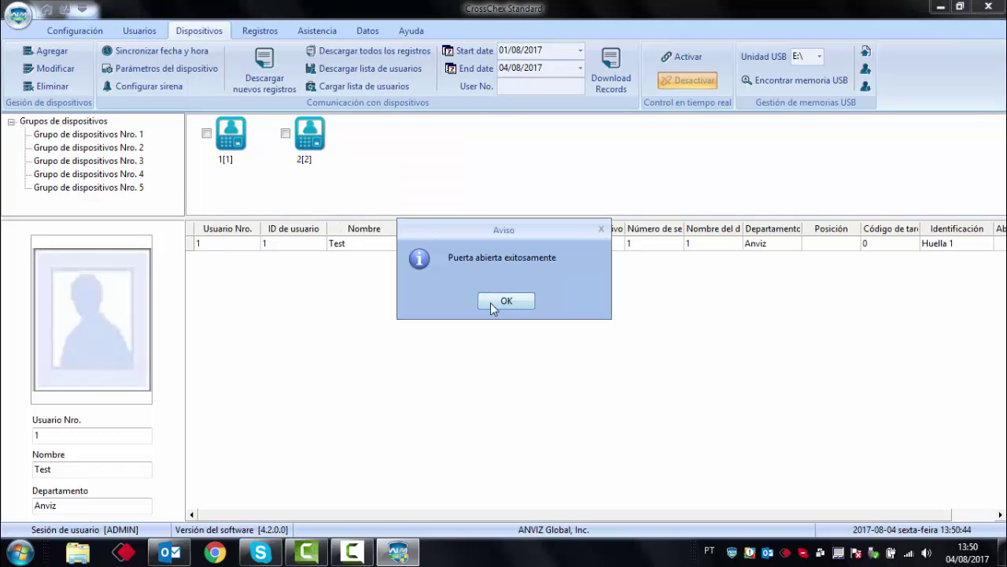
click(491, 303)
- Check the status information of device 2
right_click(298, 130)
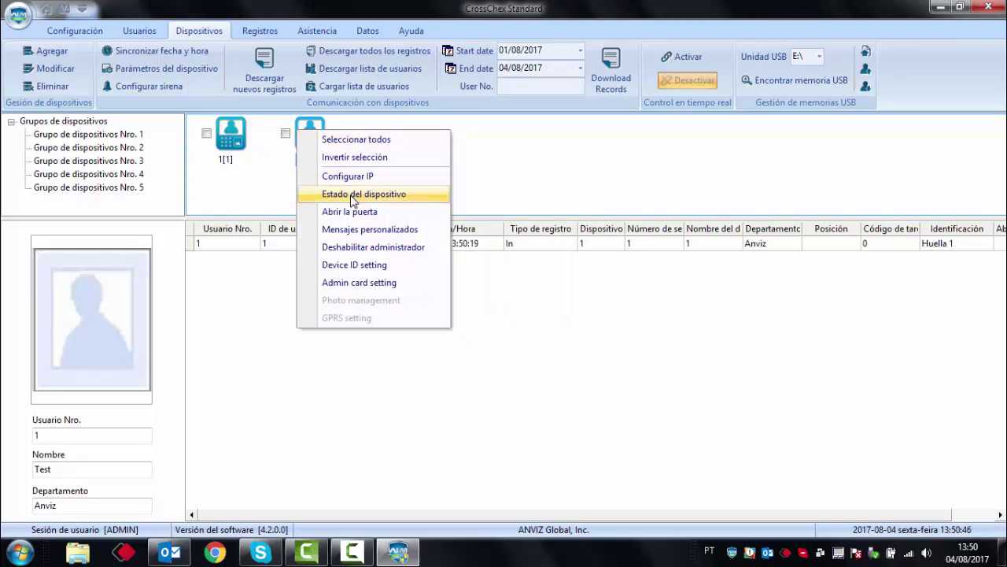
click(351, 197)
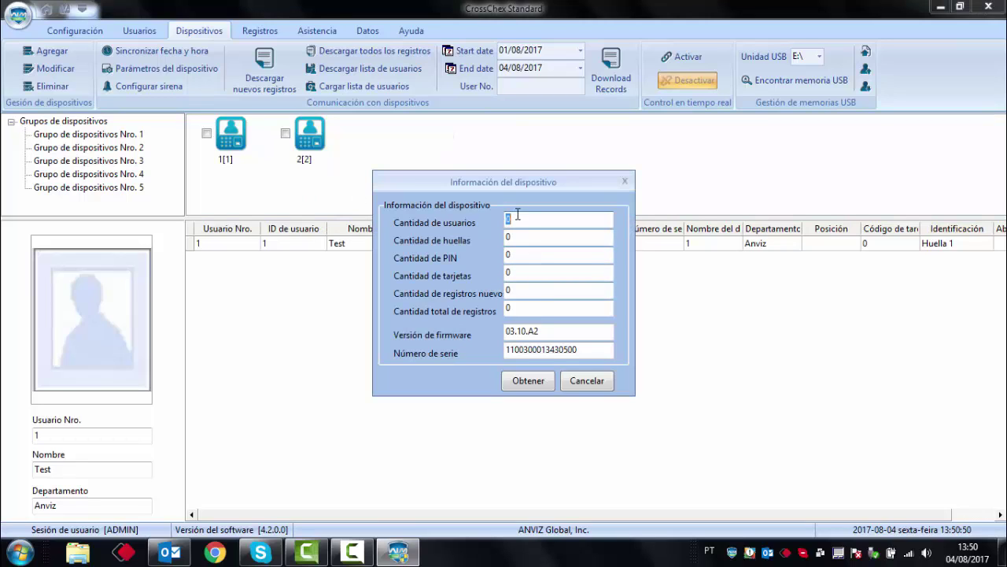
click(579, 381)
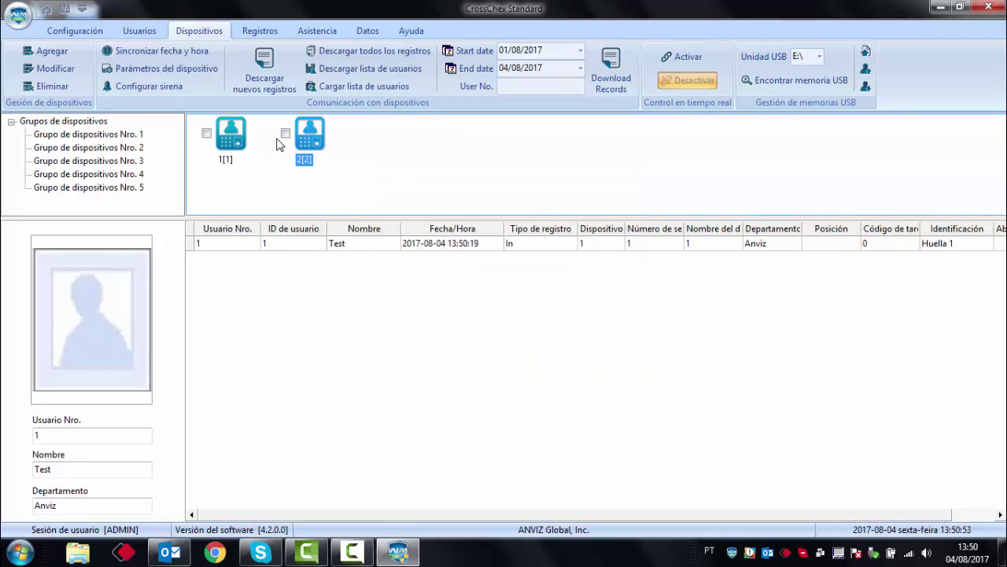
- Include device 2 in the selection and give users 1 to 10 permission on it, uploading their data and fingerprint templates
click(140, 30)
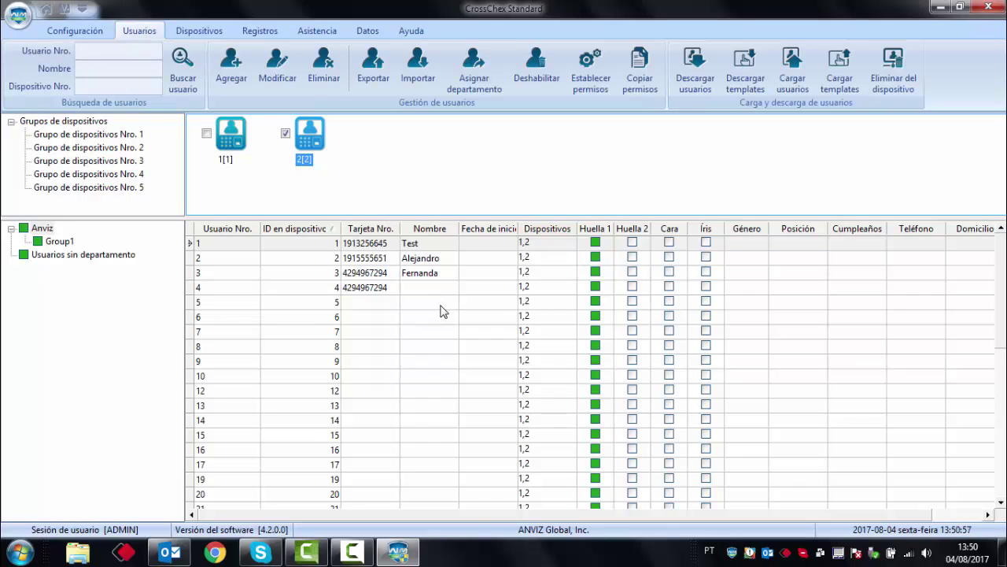
click(404, 246)
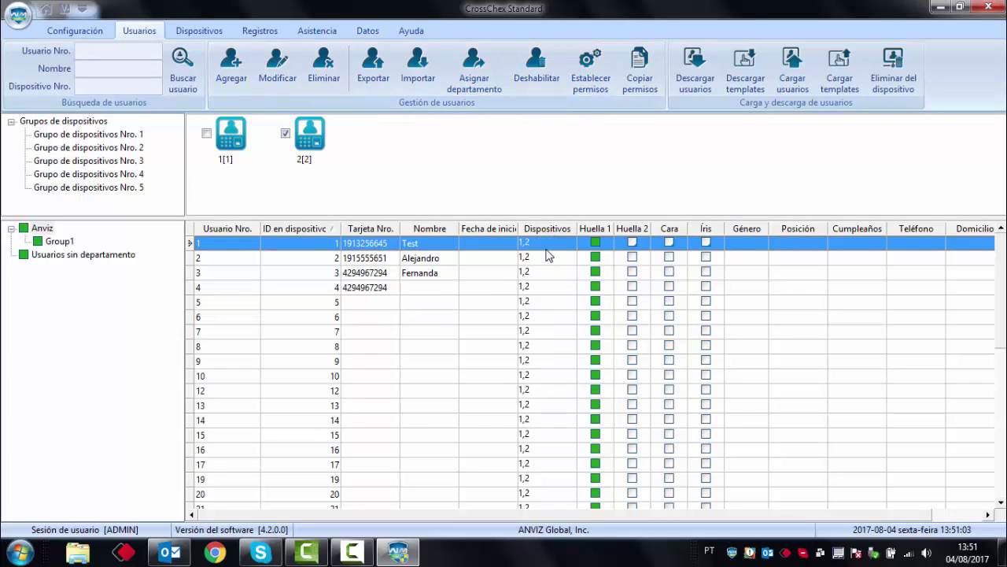
scroll(547, 281, down, 1)
scroll(547, 281, up, 1)
drag(581, 222, 586, 223)
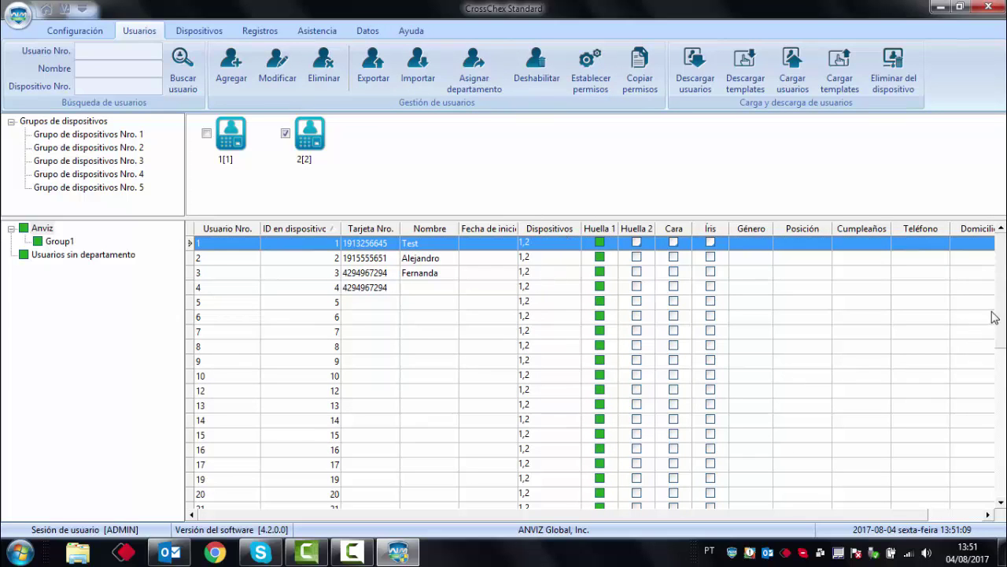
scroll(590, 370, down, 8)
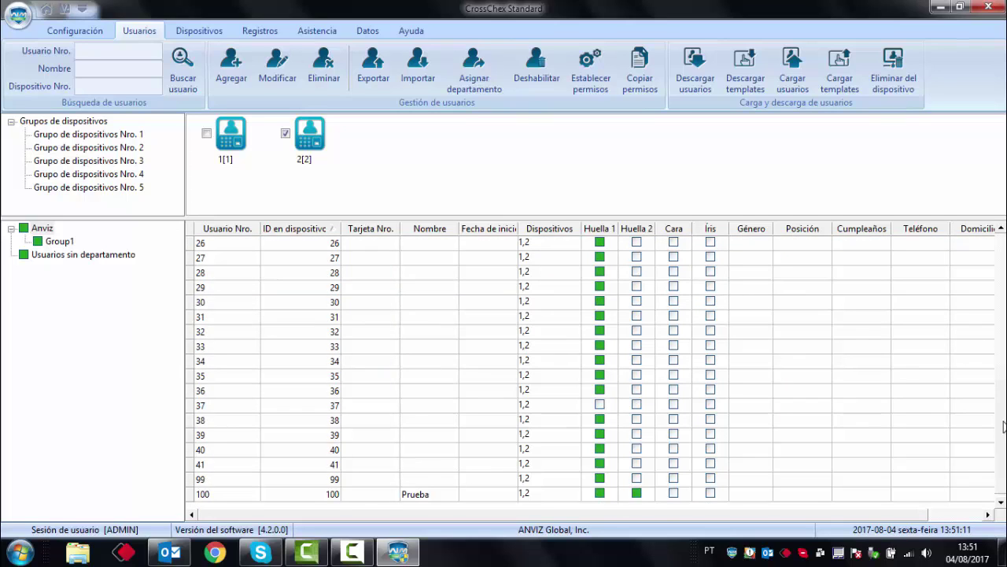
drag(1003, 426, 1003, 257)
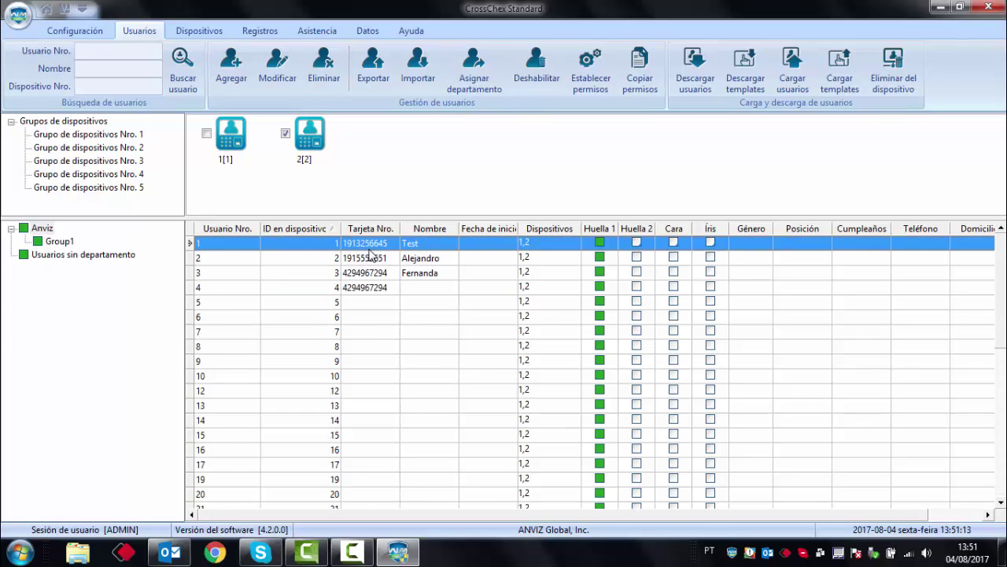
shift+click(385, 377)
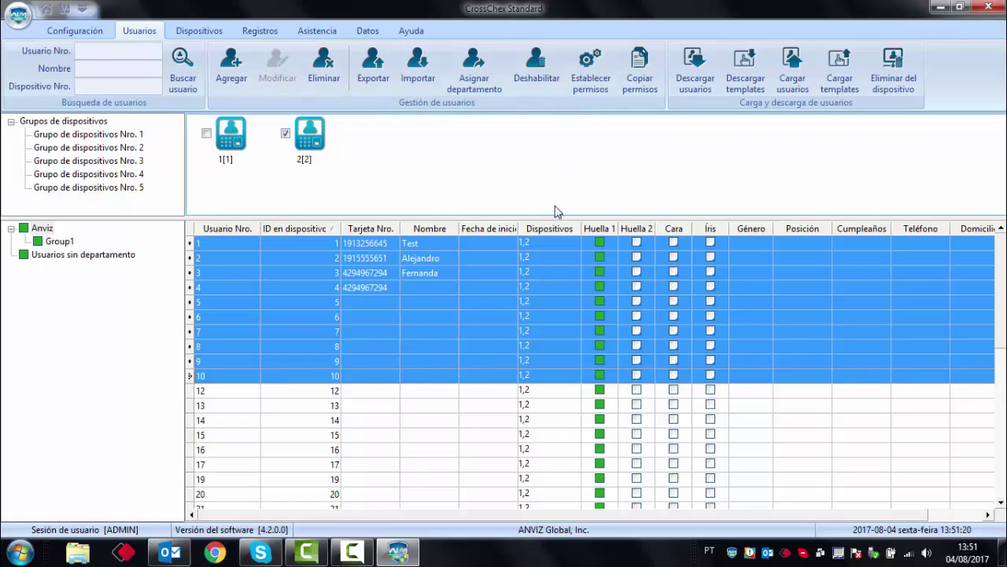
click(585, 85)
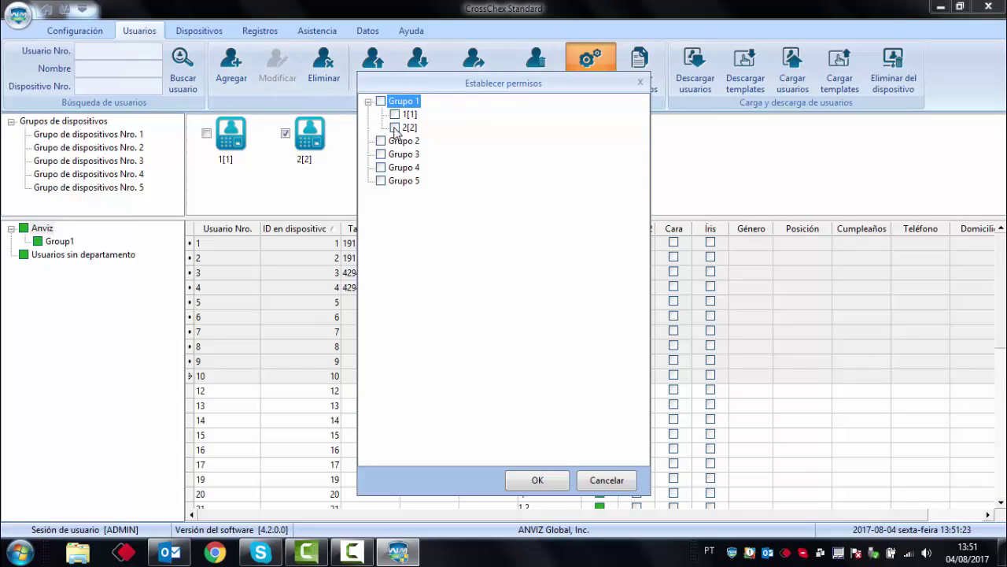
click(395, 129)
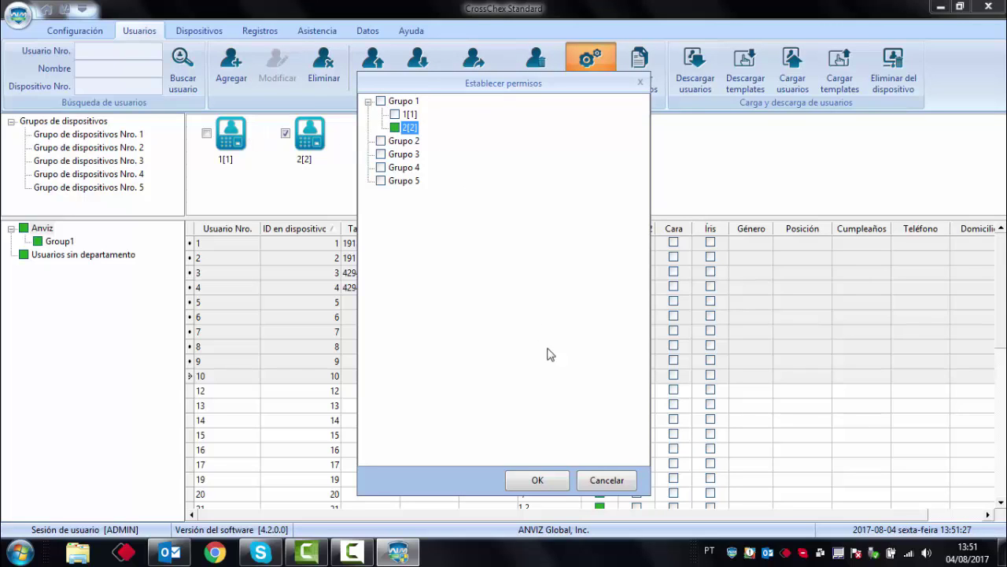
click(562, 484)
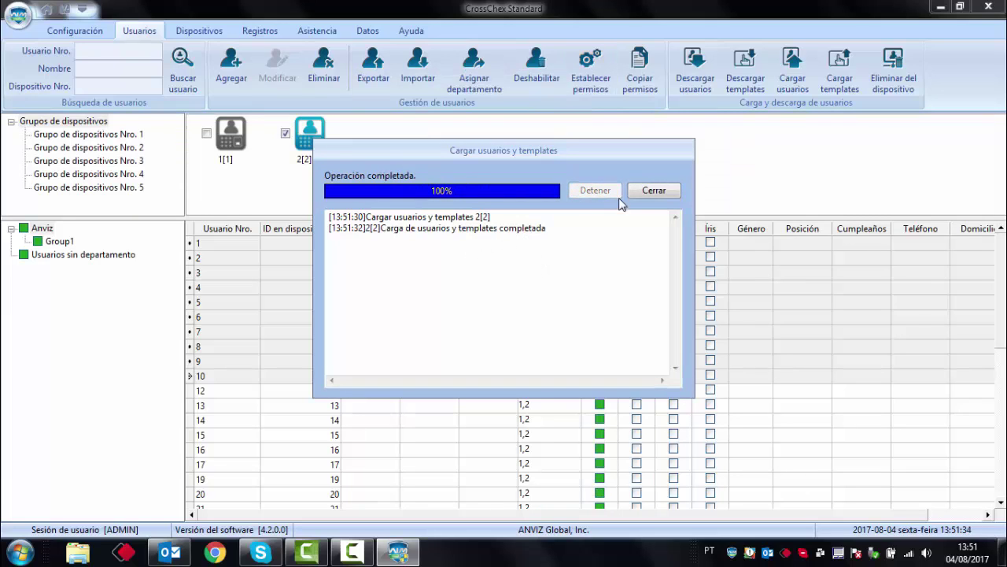
click(652, 191)
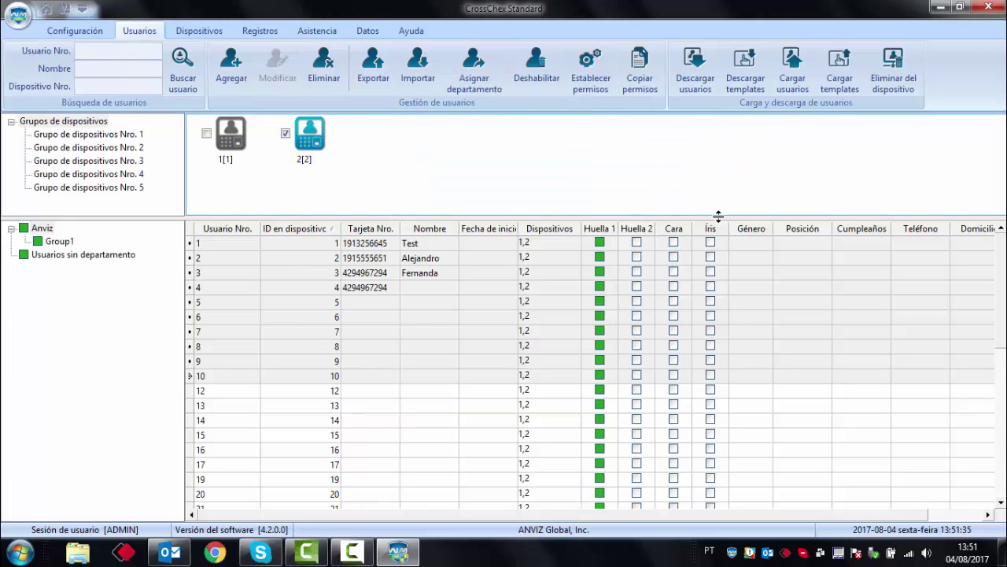
- Reopen the status information of device 2 to review its user, fingerprint, PIN and card counts
click(306, 144)
right_click(306, 144)
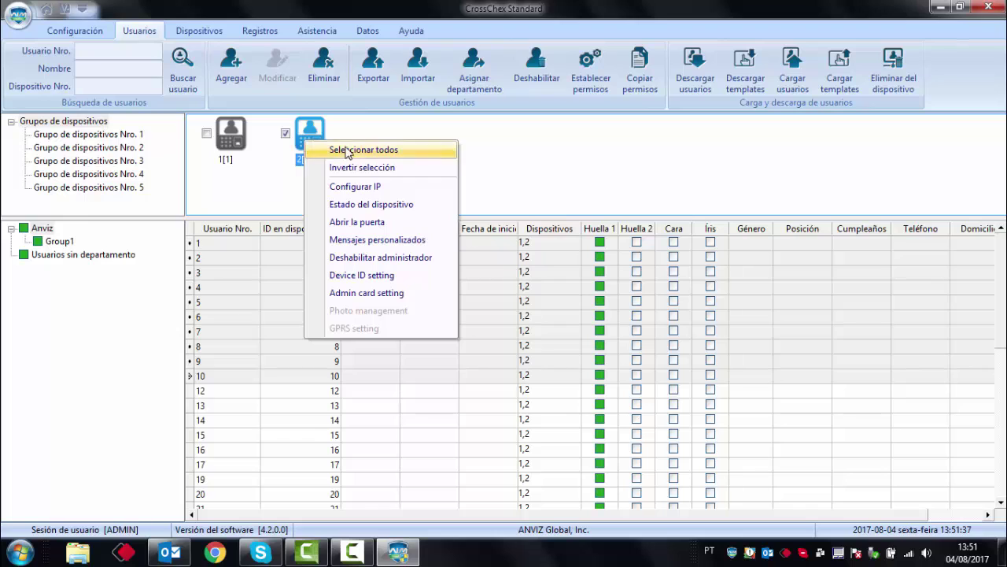
click(361, 205)
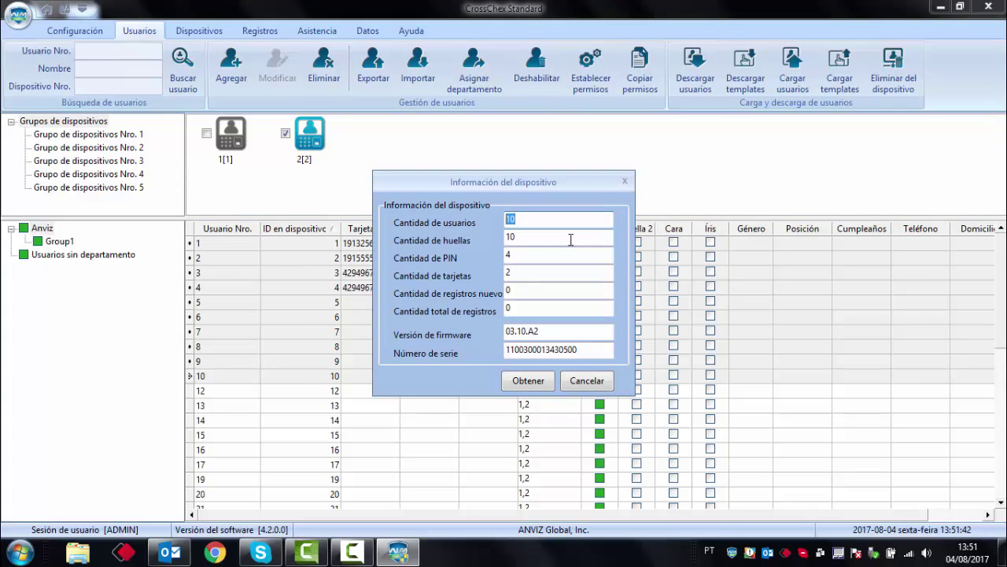
key(Tab)
key(Tab)
key(Tab)
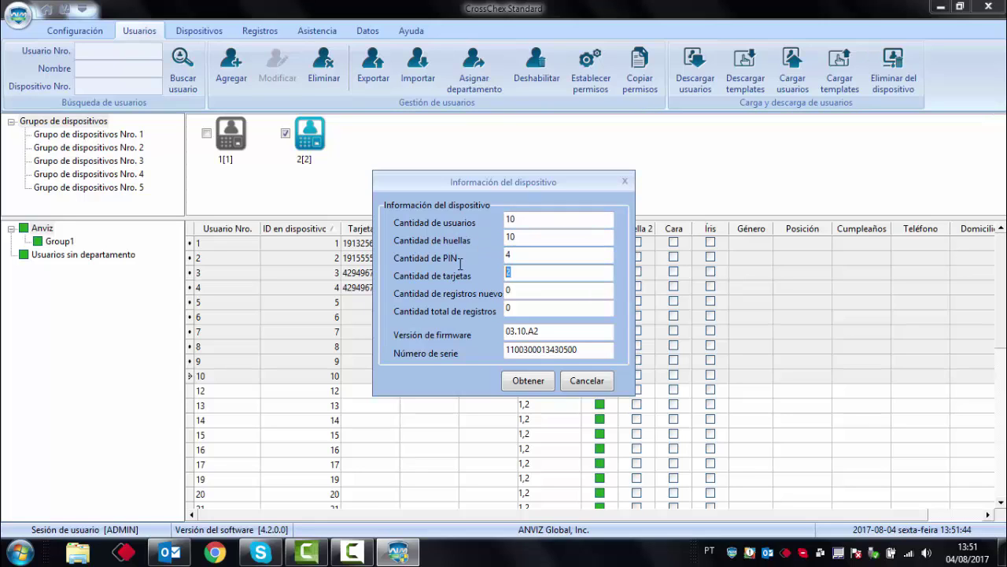
click(586, 381)
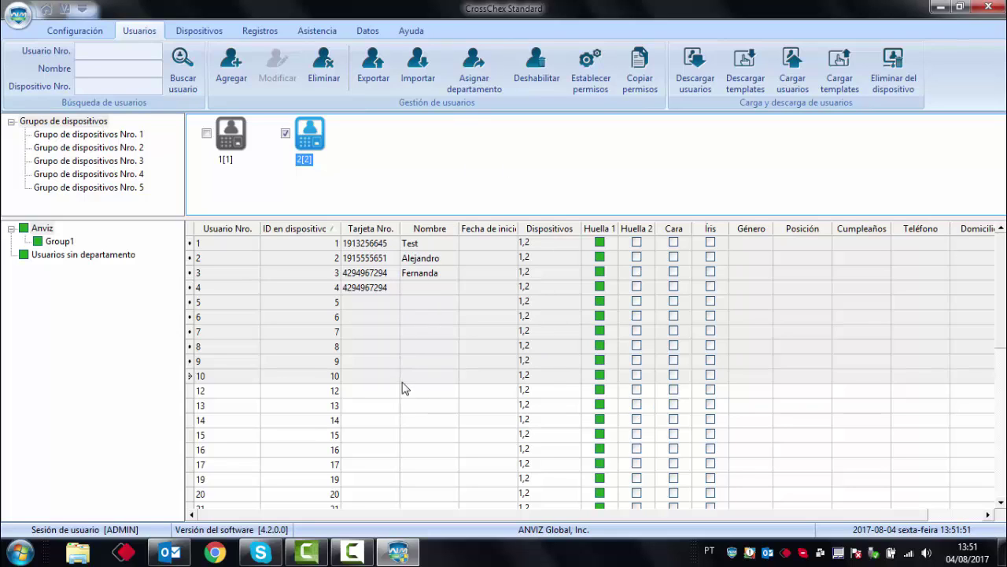
click(388, 169)
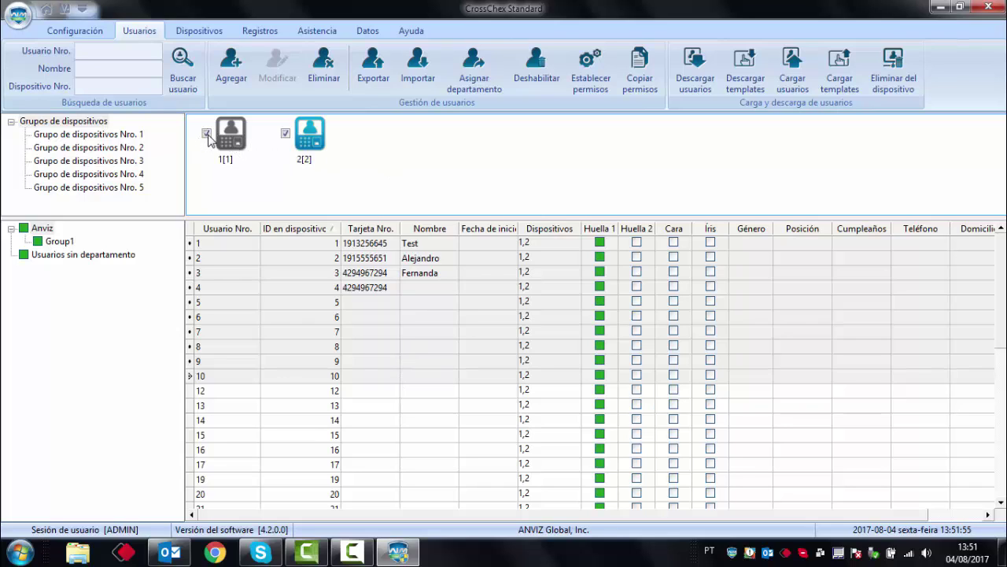
click(597, 82)
click(408, 127)
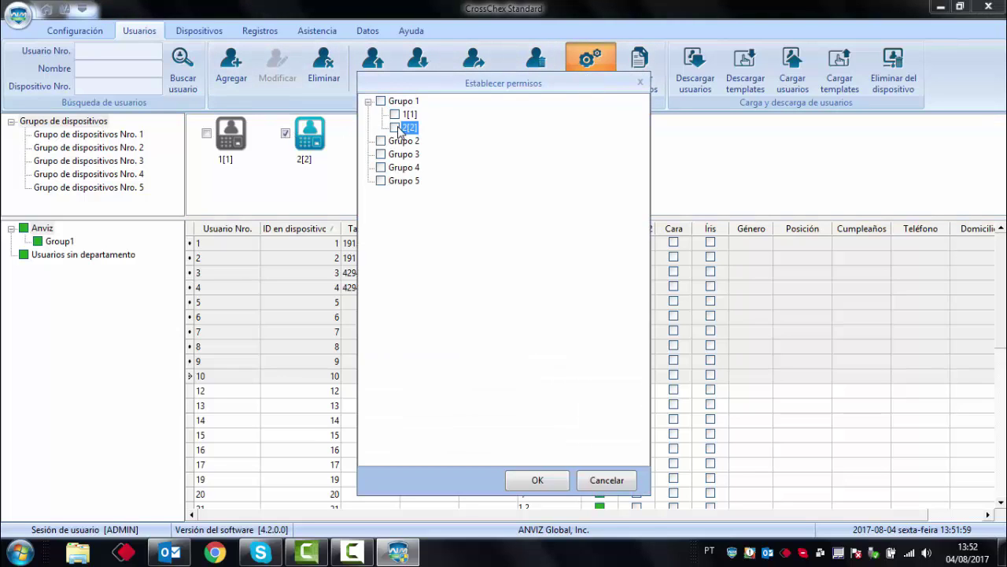
click(640, 81)
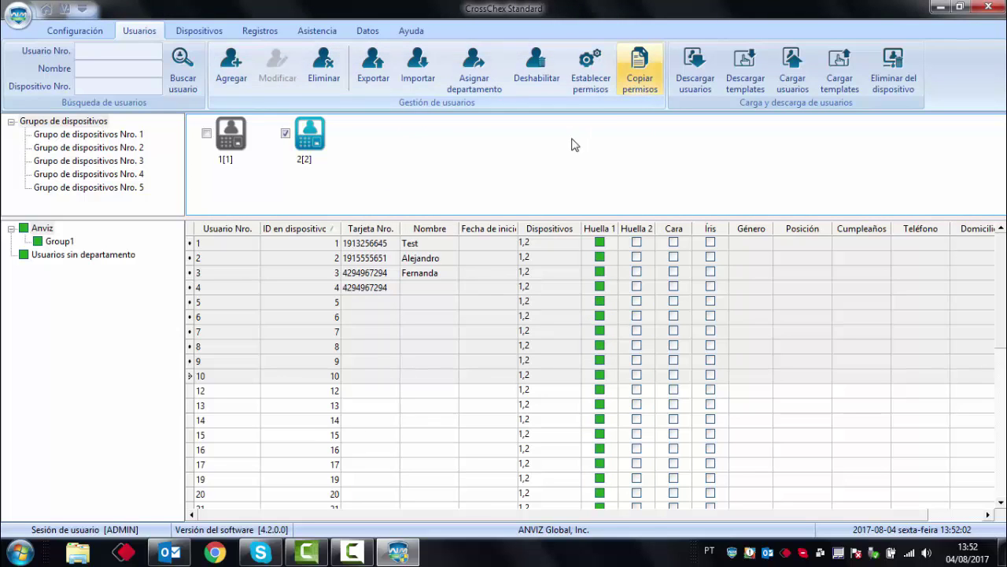
- Examine the devices assigned to users 1 to 10 in the user list
click(545, 352)
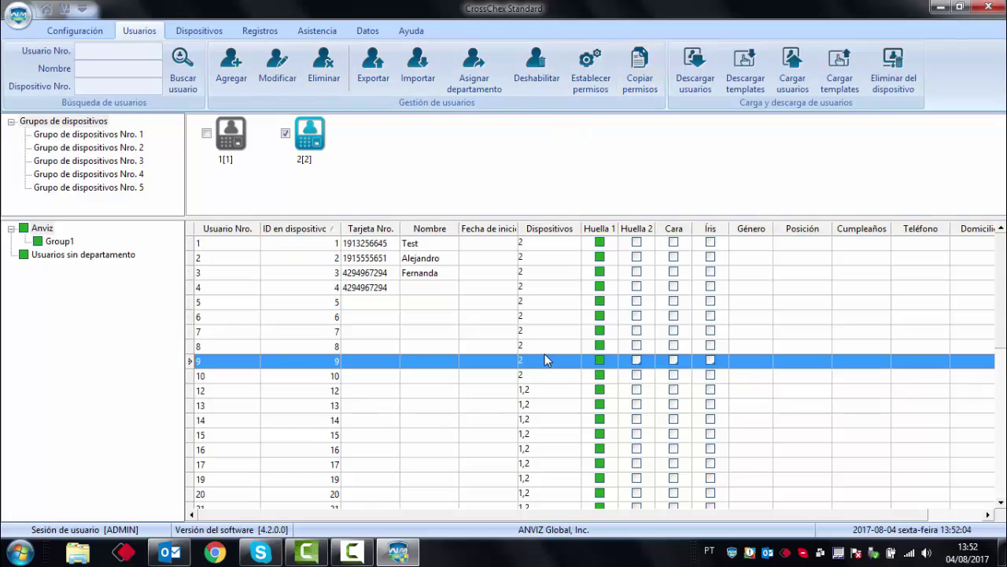
click(323, 142)
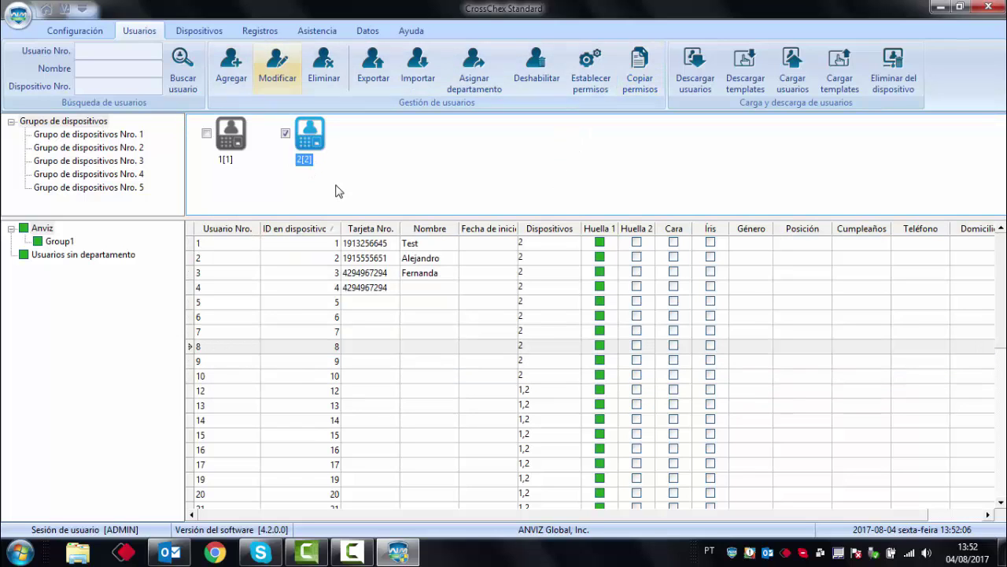
click(333, 136)
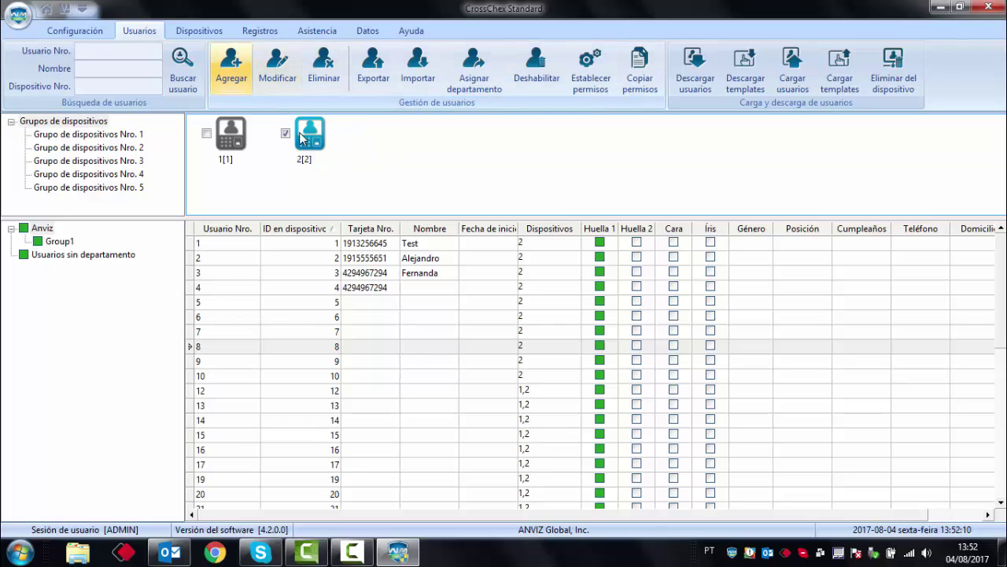
- Return to device management, activate real-time control for device 2 to capture a fingerprint record, and deactivate it
click(209, 34)
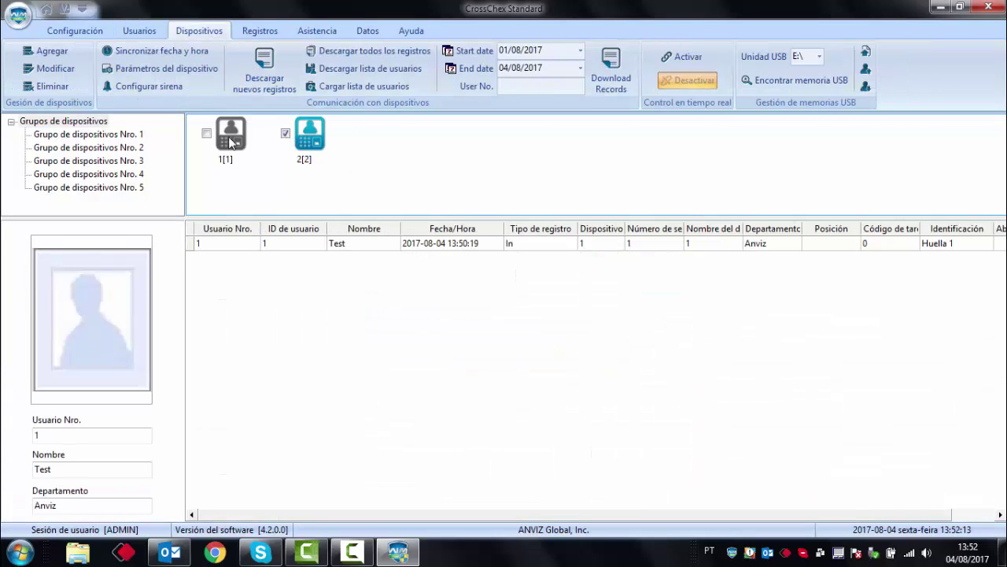
click(683, 57)
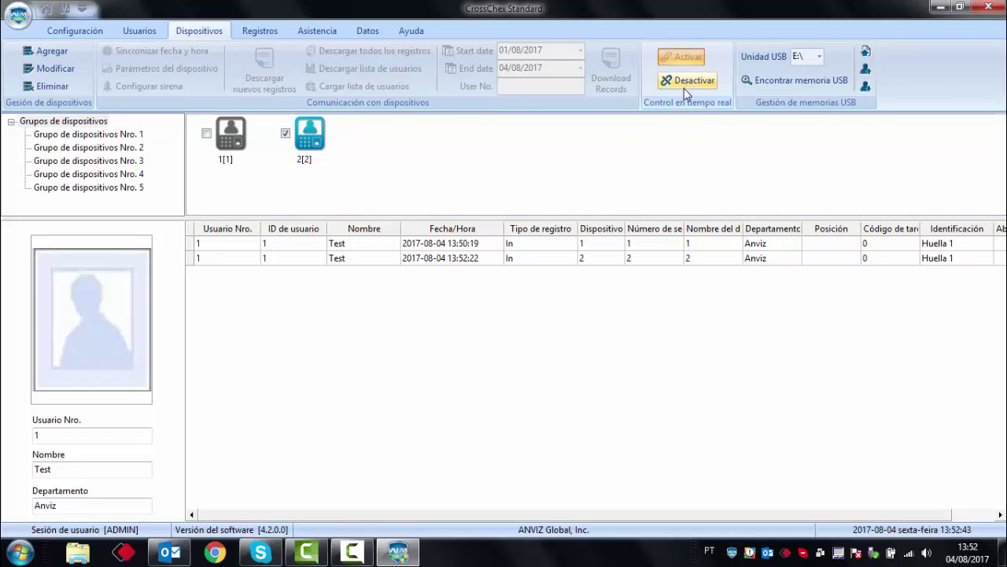
click(684, 82)
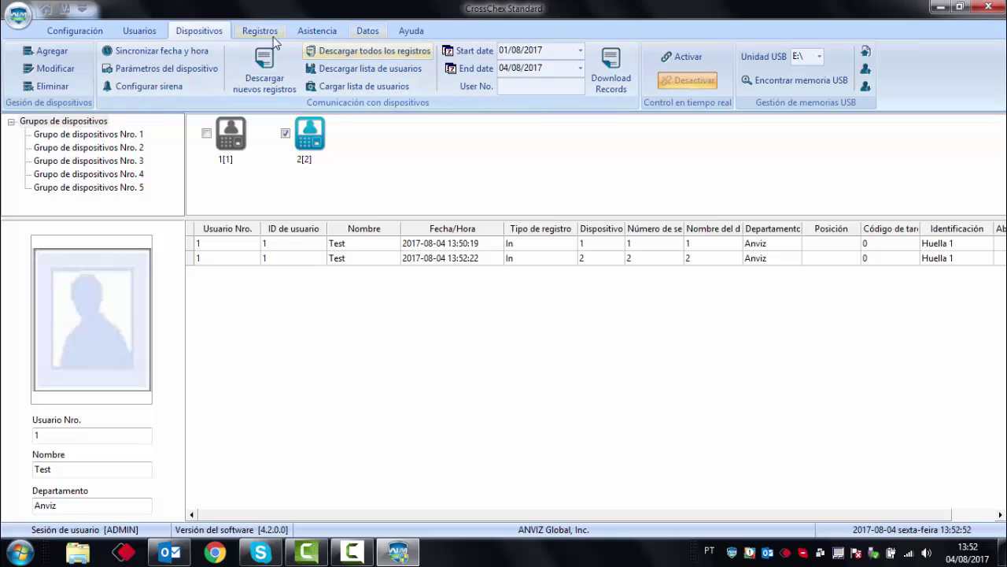
- Go back to the user list and select users 12 to 20
click(139, 31)
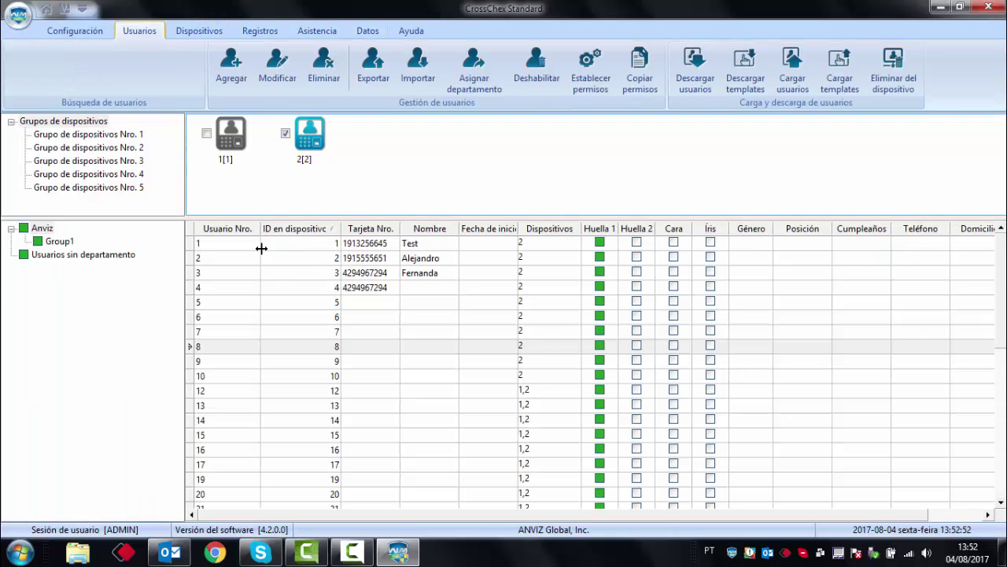
click(262, 391)
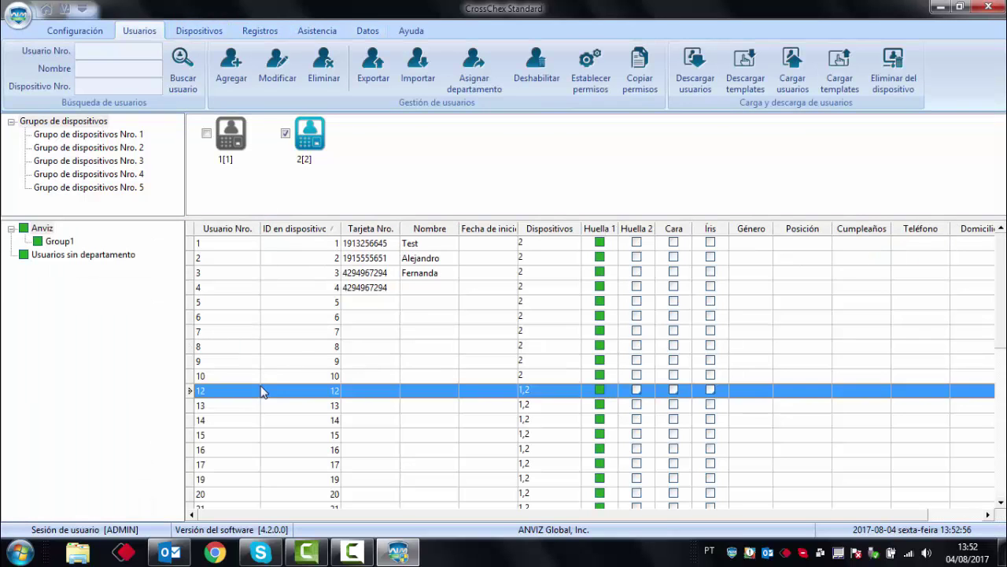
shift+click(338, 496)
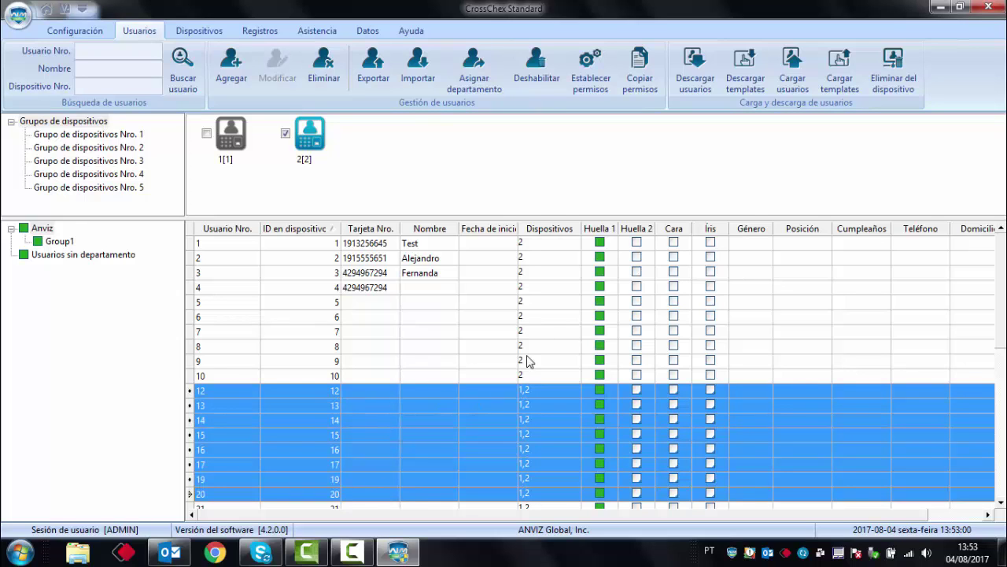
click(591, 79)
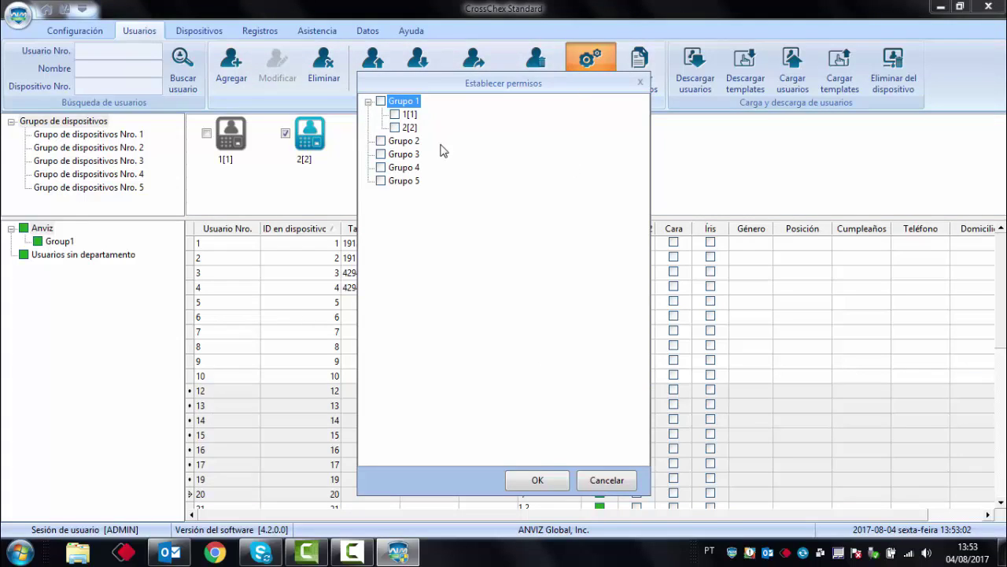
click(395, 114)
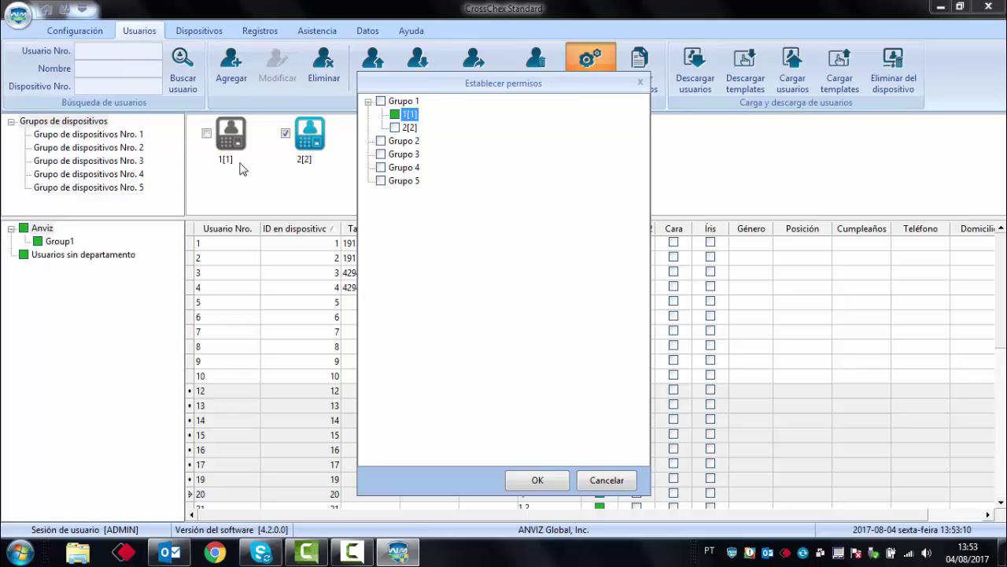
click(606, 480)
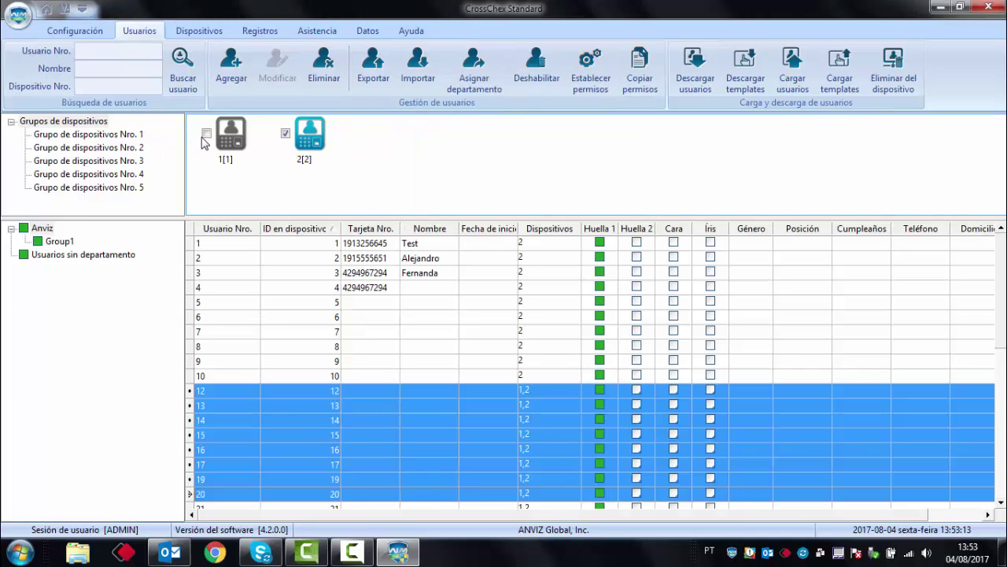
- Mark only device 1, set permissions for users 12 to 20 on device 1, and upload their data and templates
click(206, 136)
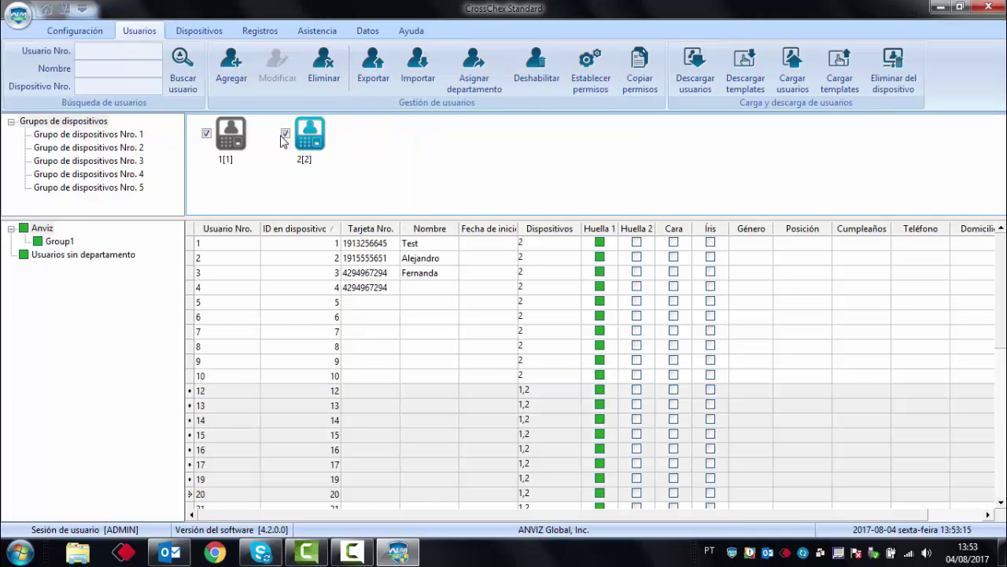
click(334, 391)
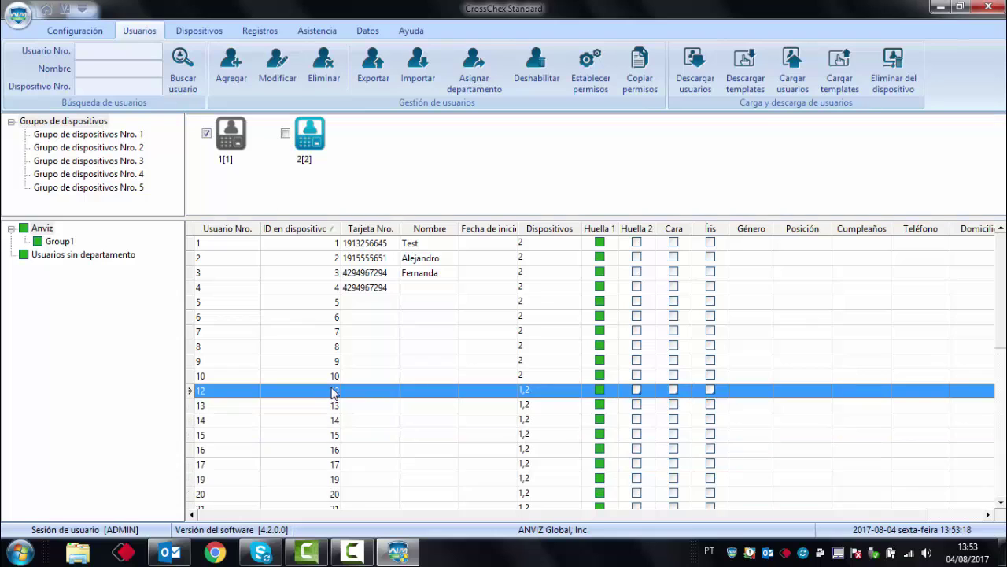
shift+click(342, 494)
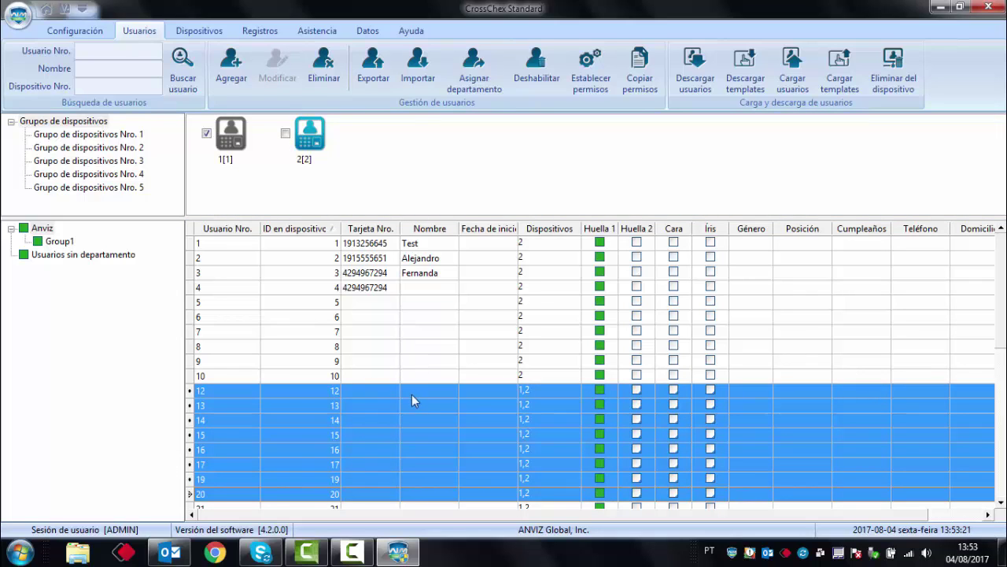
click(597, 82)
click(397, 116)
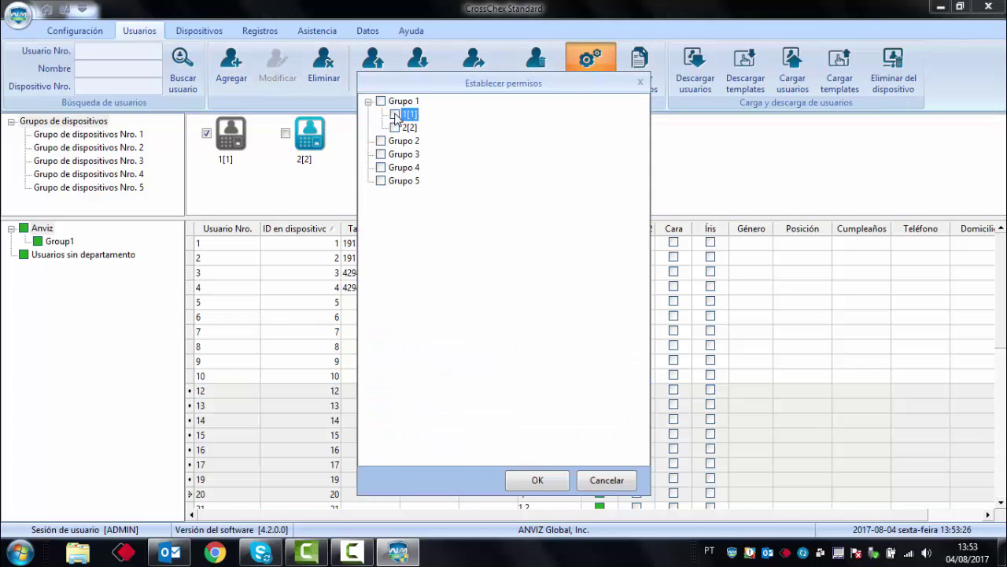
click(560, 477)
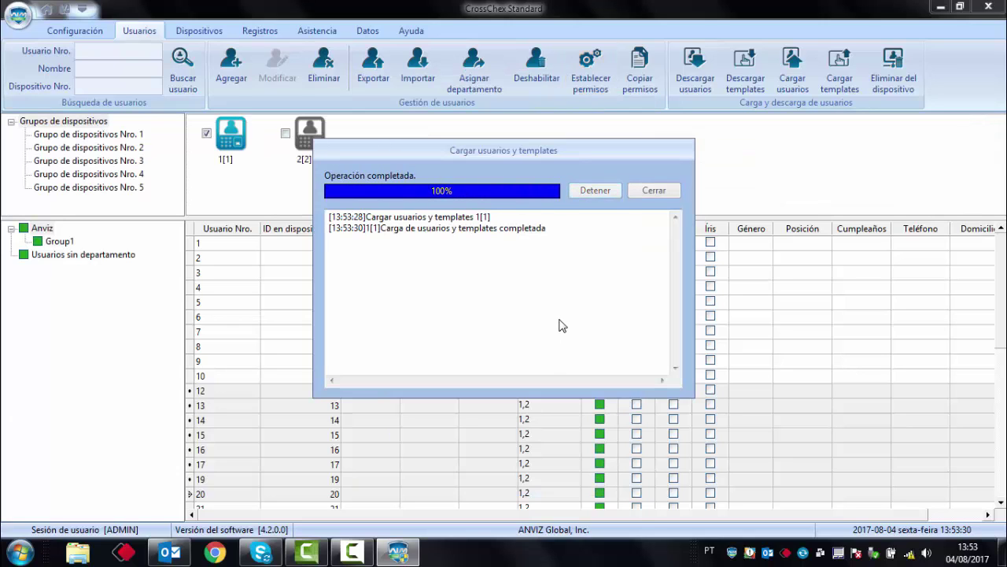
click(652, 191)
- Open the door remotely through device 1 and dismiss the notice
click(225, 134)
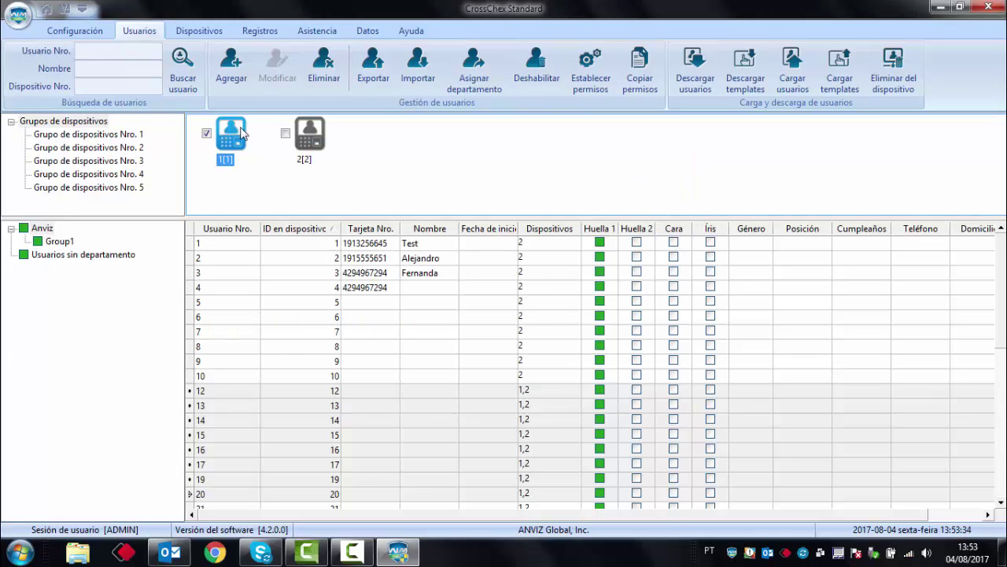
right_click(240, 115)
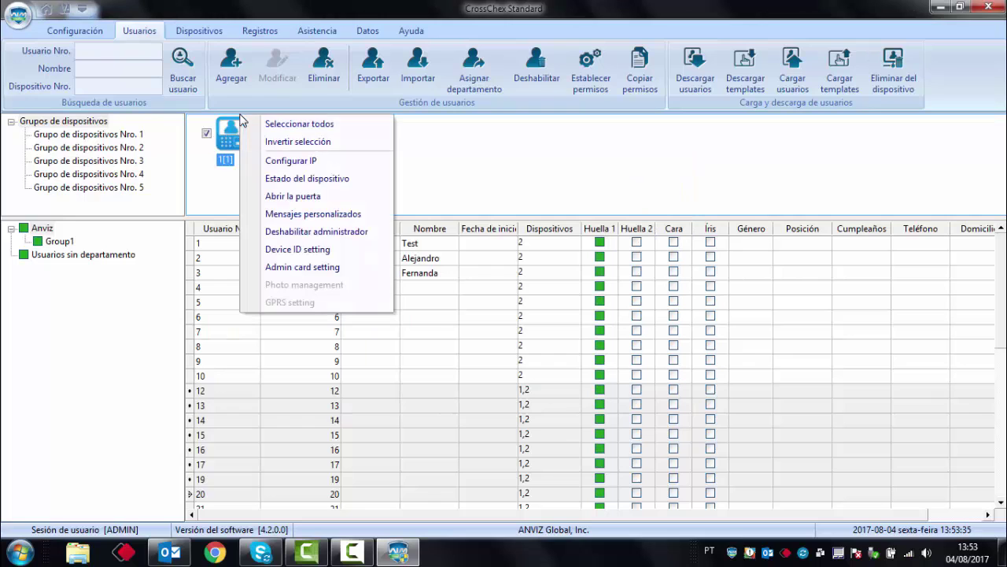
click(315, 196)
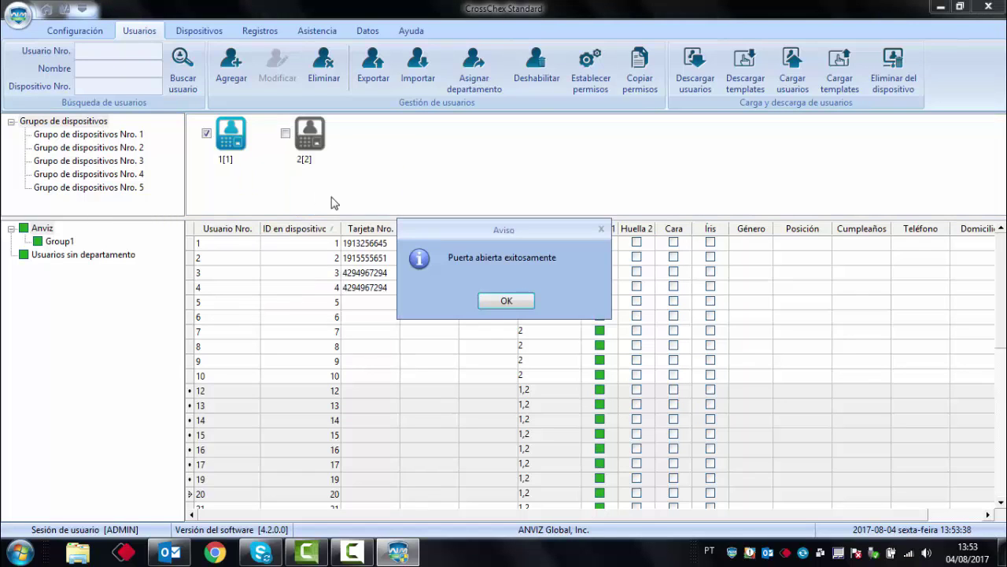
click(506, 301)
- Check the status information of device 1, reviewing its user and fingerprint counts, and close it
right_click(233, 134)
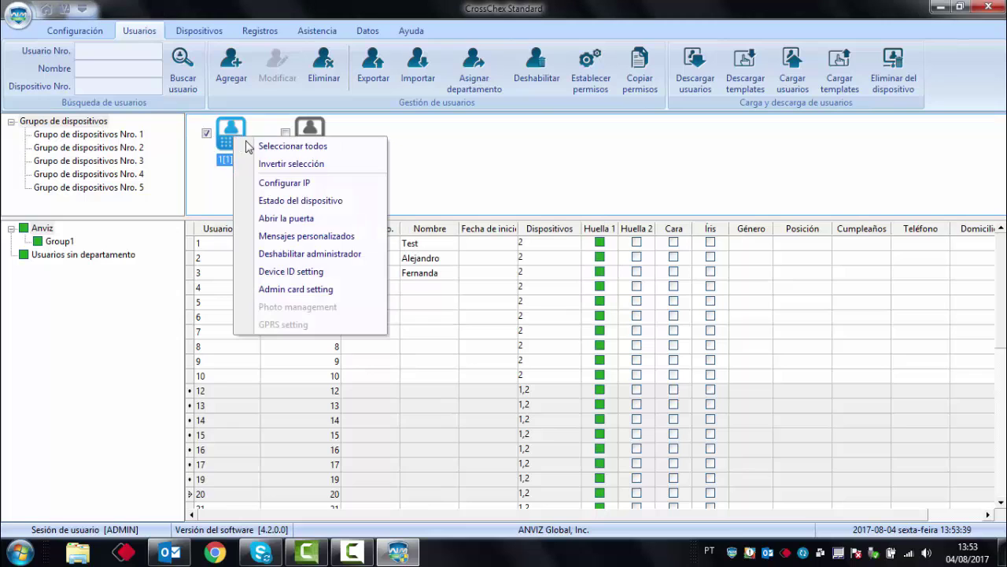
click(300, 206)
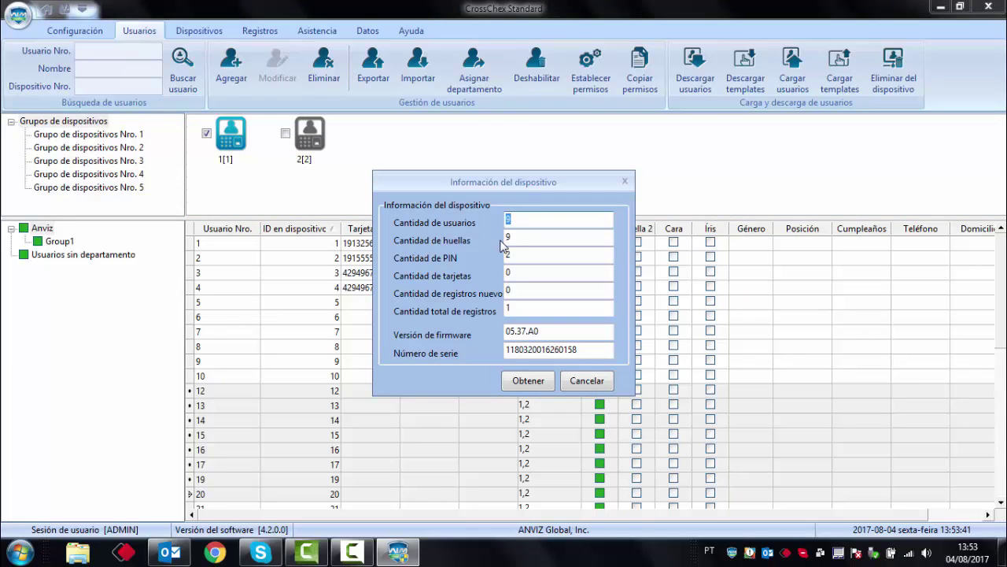
key(Tab)
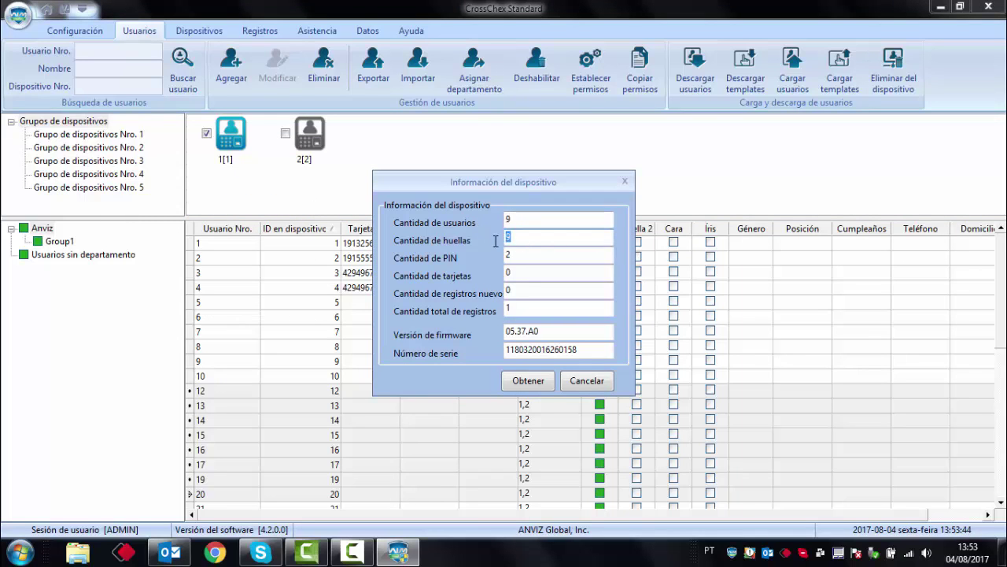
key(shift+Tab)
key(Tab)
key(Tab)
key(shift+Tab)
key(shift+Tab)
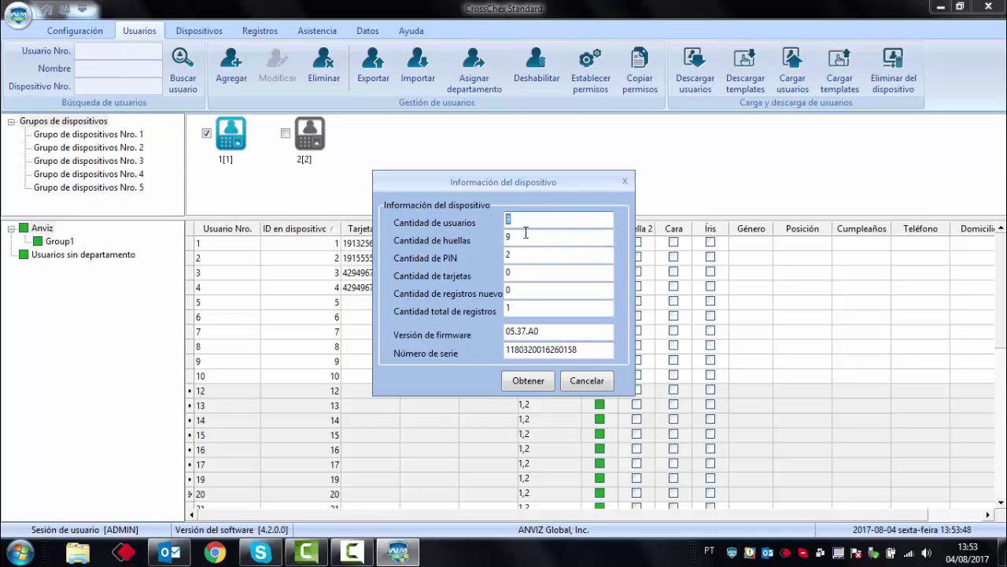
key(Tab)
click(578, 379)
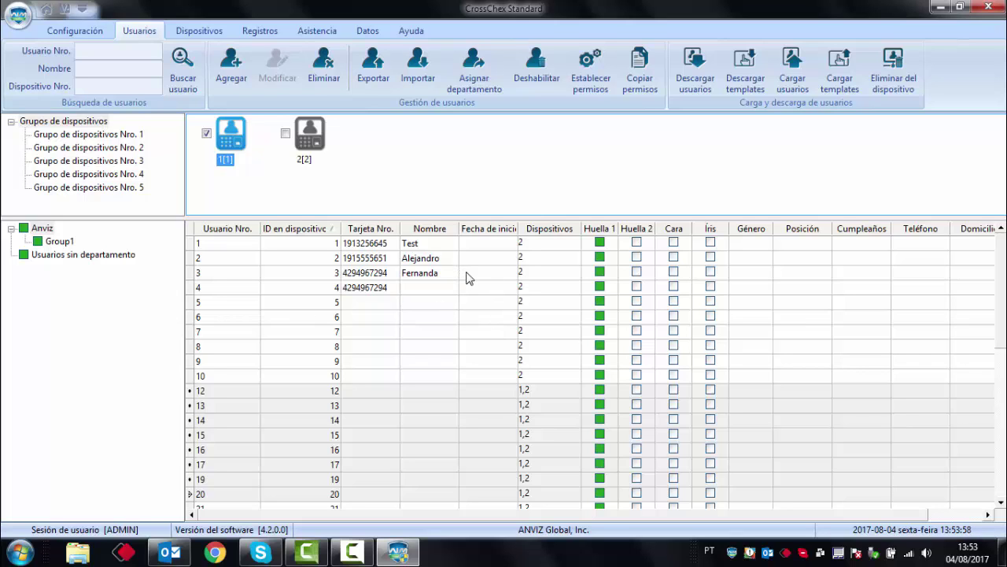
- Mark both devices, select all users, grant them permissions on all of Grupo 1, and upload users and templates
click(464, 249)
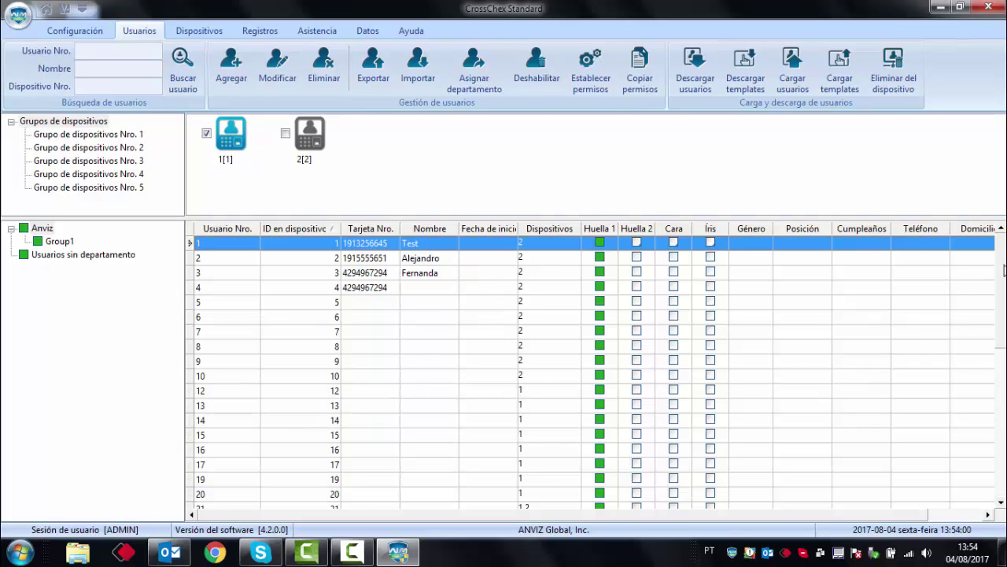
scroll(1001, 272, down, 2)
scroll(590, 366, down, 5)
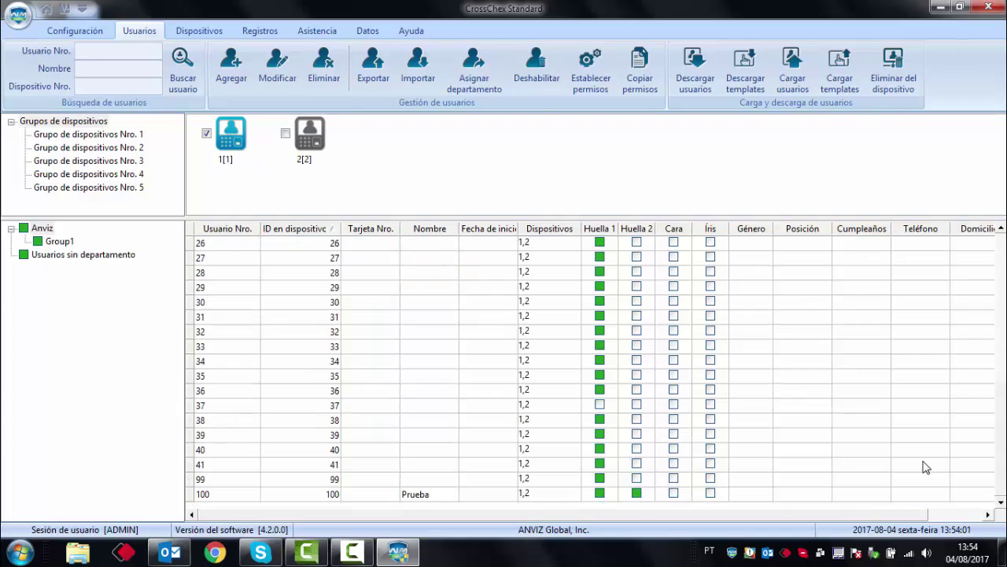
shift+click(421, 496)
click(286, 135)
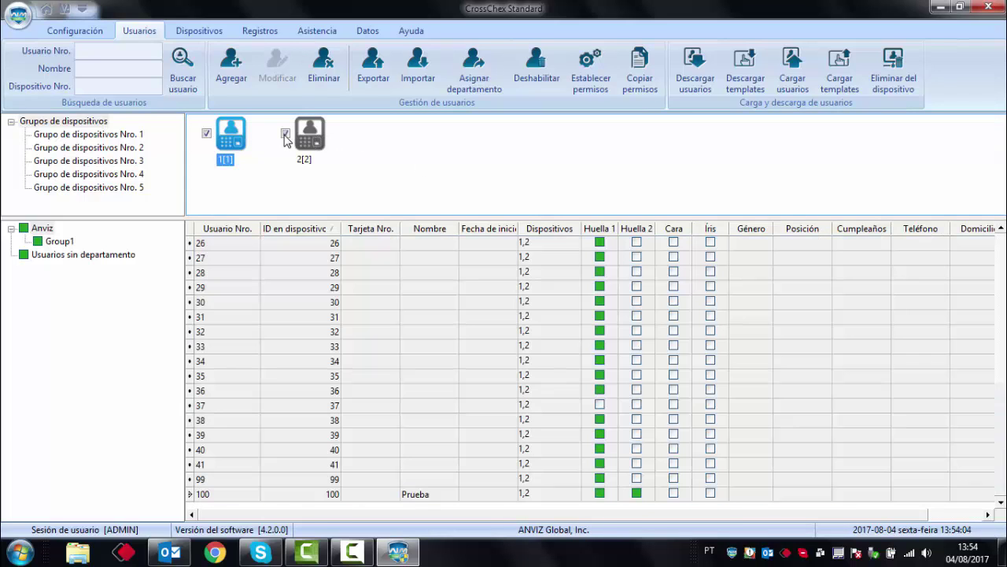
shift+click(804, 494)
click(807, 494)
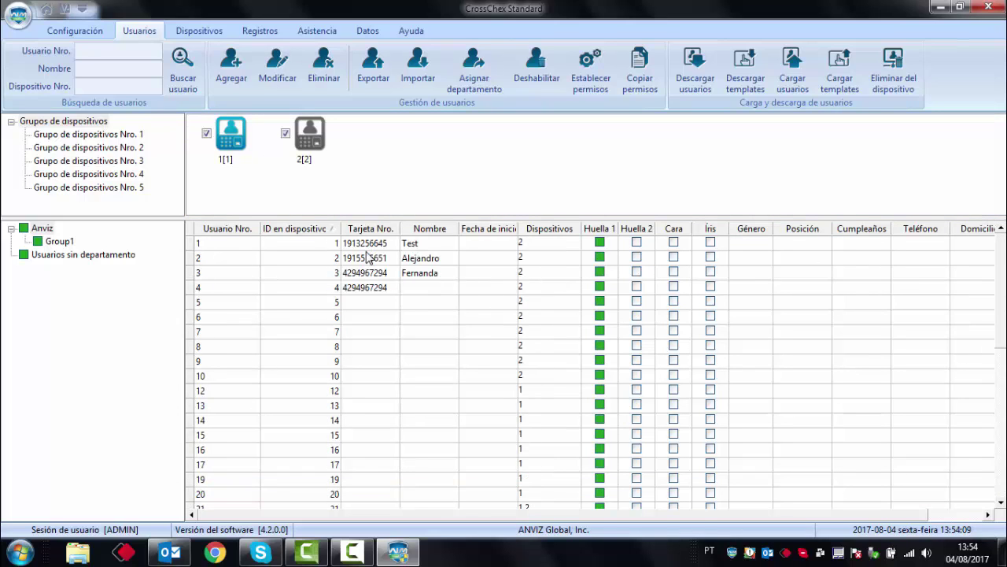
key(ctrl+a)
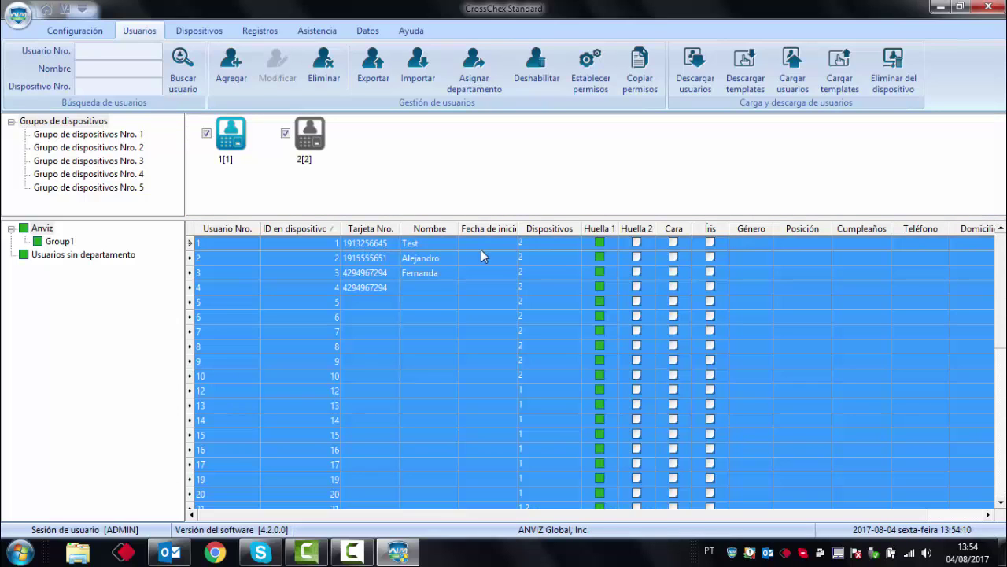
click(590, 68)
click(381, 102)
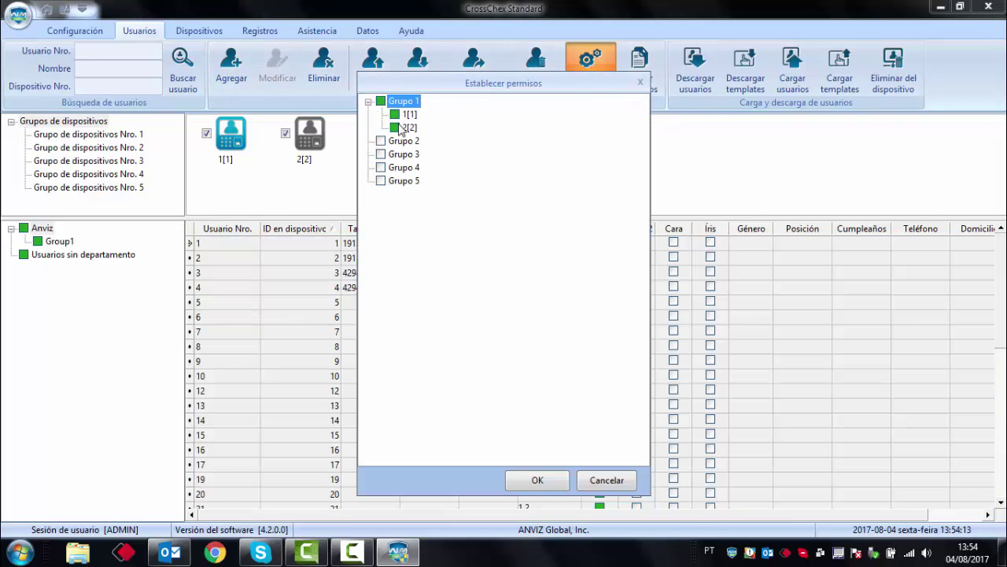
click(524, 477)
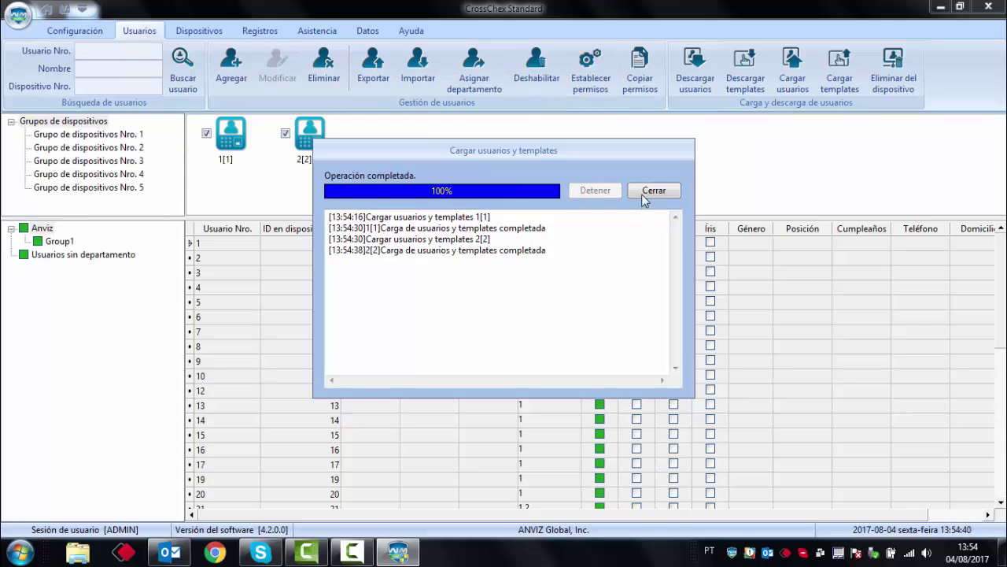
click(644, 194)
- Check the updated user and fingerprint counts in the status information of device 1
right_click(228, 143)
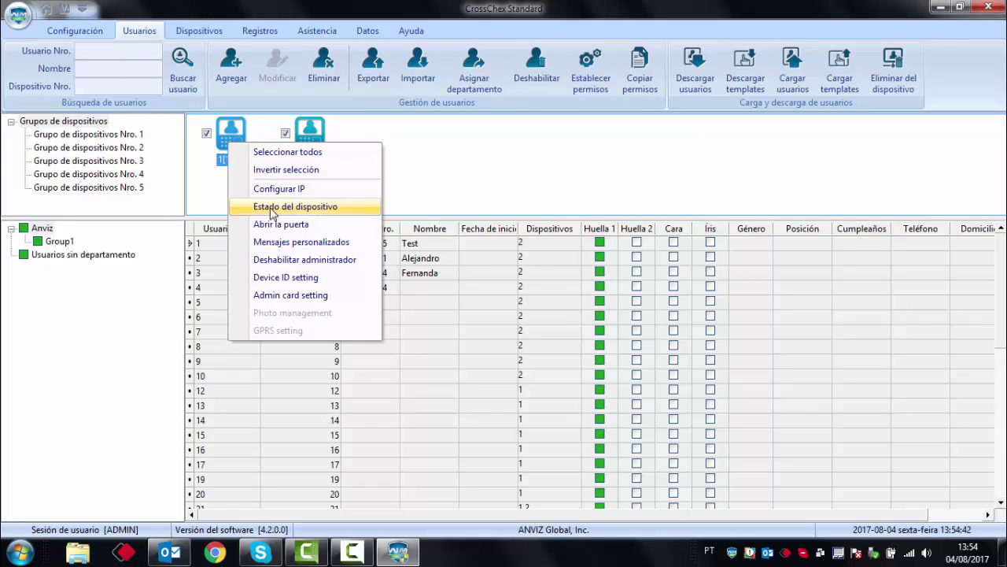
click(271, 207)
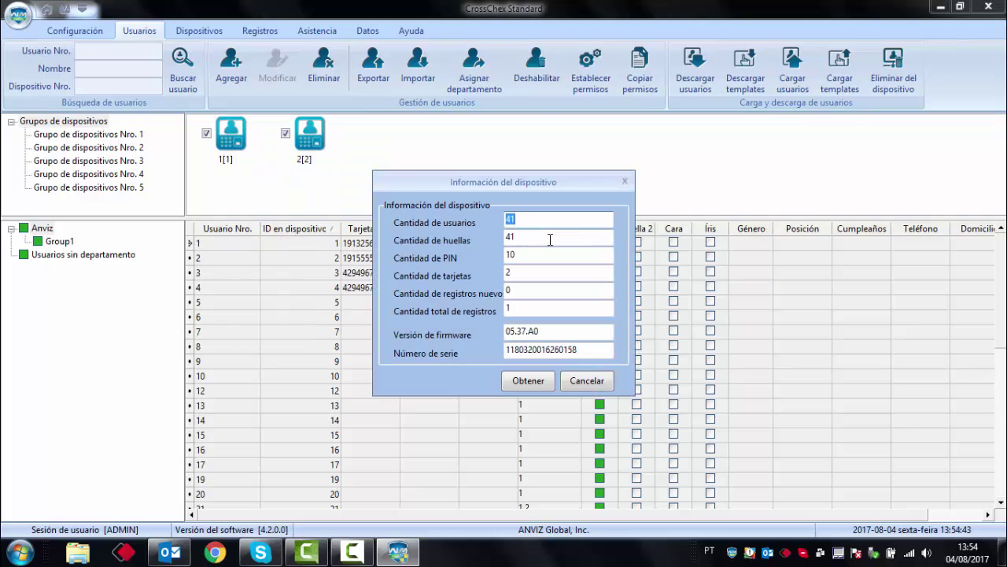
double_click(549, 239)
click(512, 381)
click(528, 380)
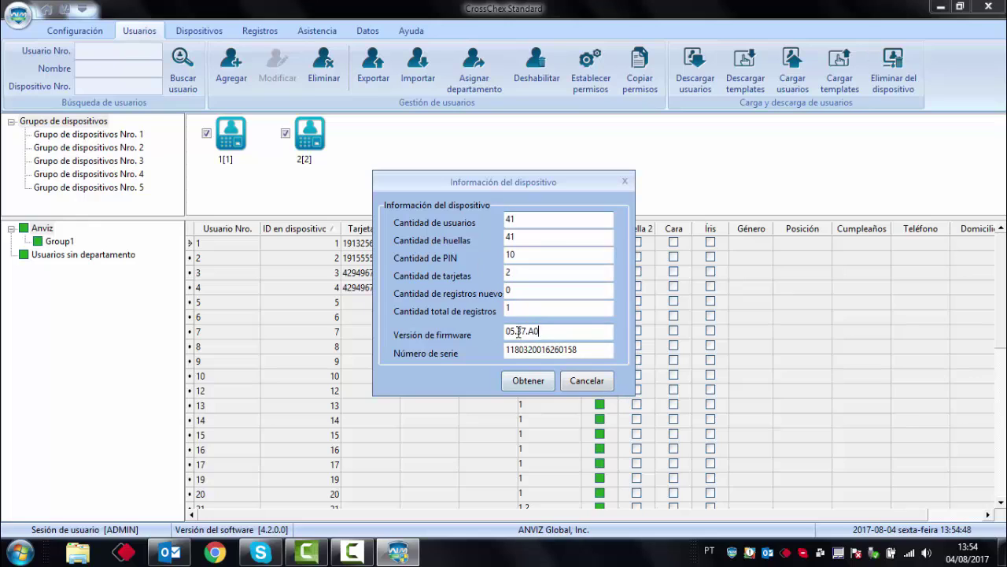
click(587, 381)
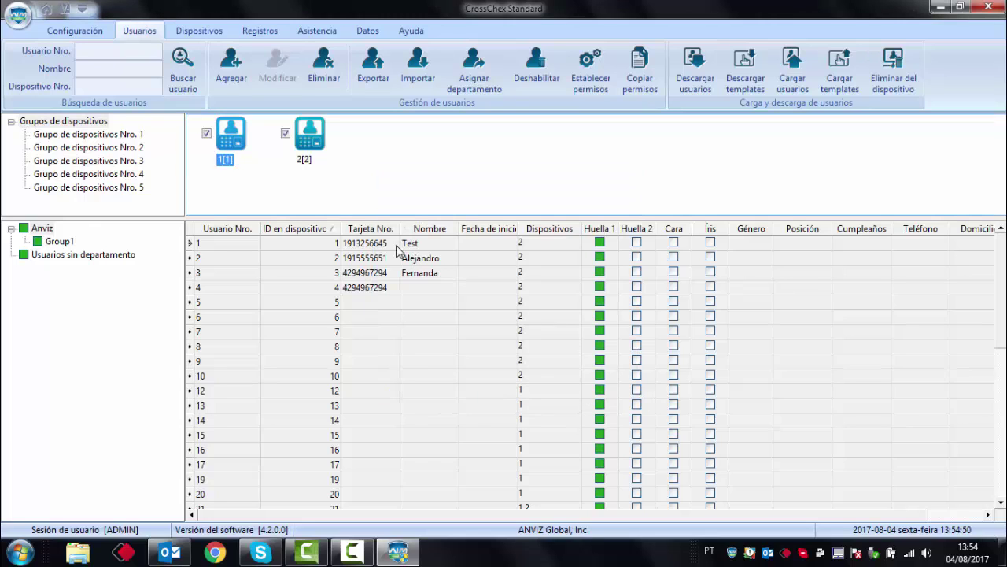
- Check the user and fingerprint counts in the status information of device 2
right_click(293, 141)
click(337, 204)
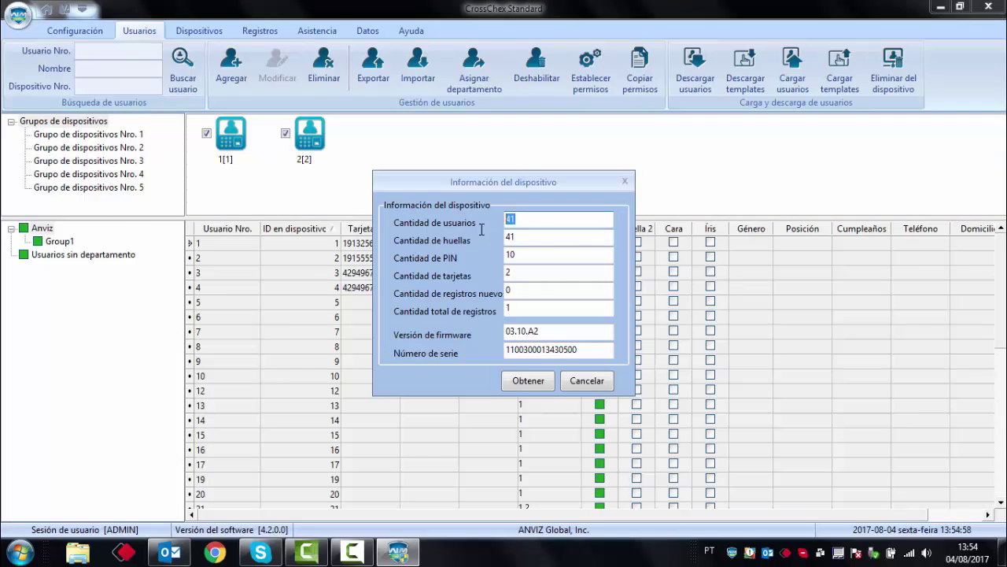
key(Tab)
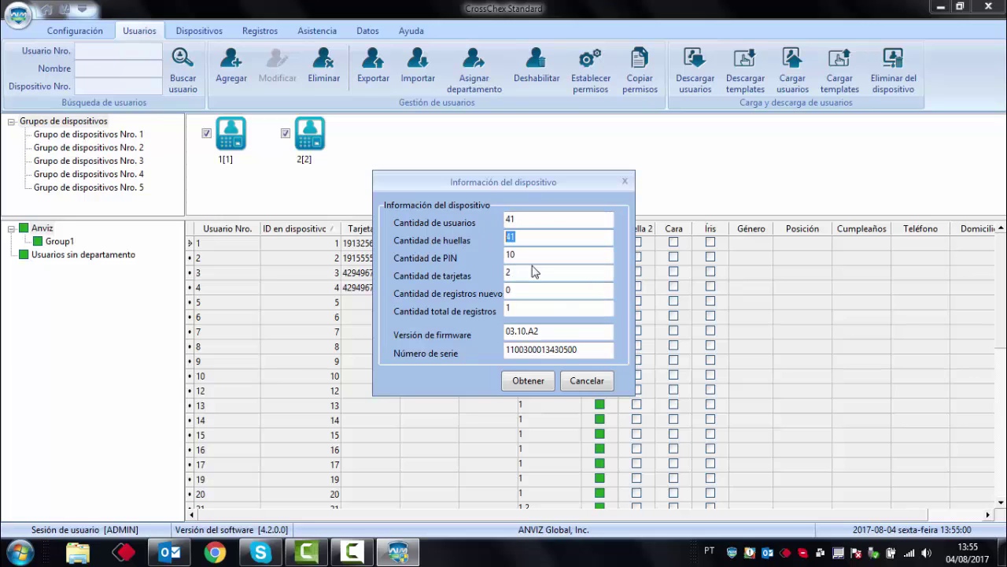
click(590, 381)
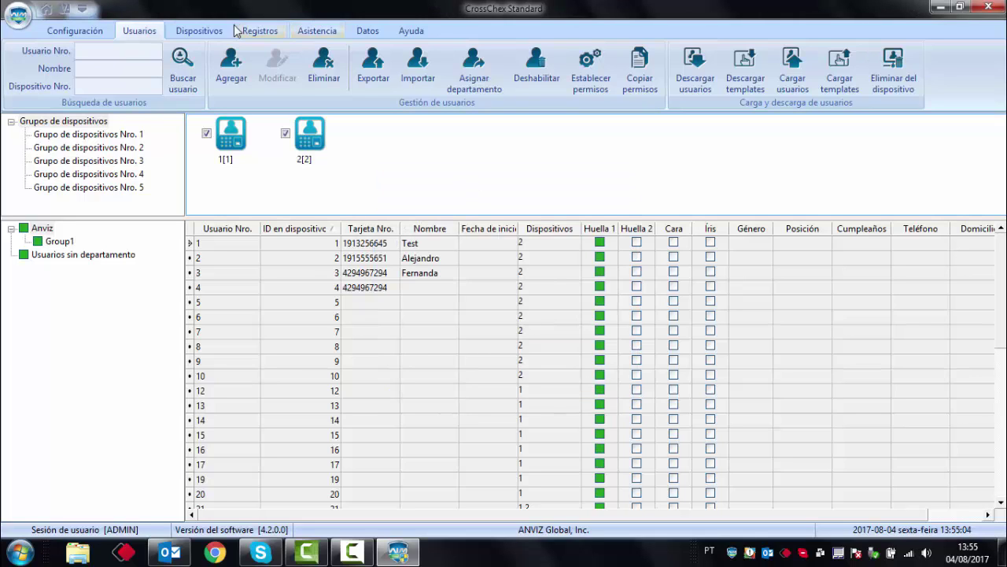
- Return to device management, activate real-time control for devices 1 and 2, and inspect the new fingerprint record from each
click(208, 33)
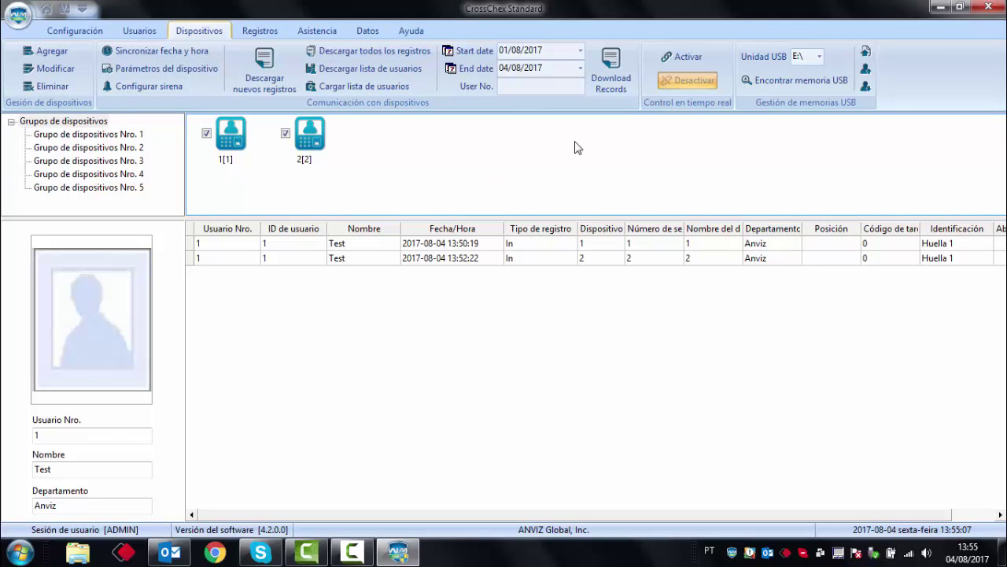
click(686, 58)
click(689, 62)
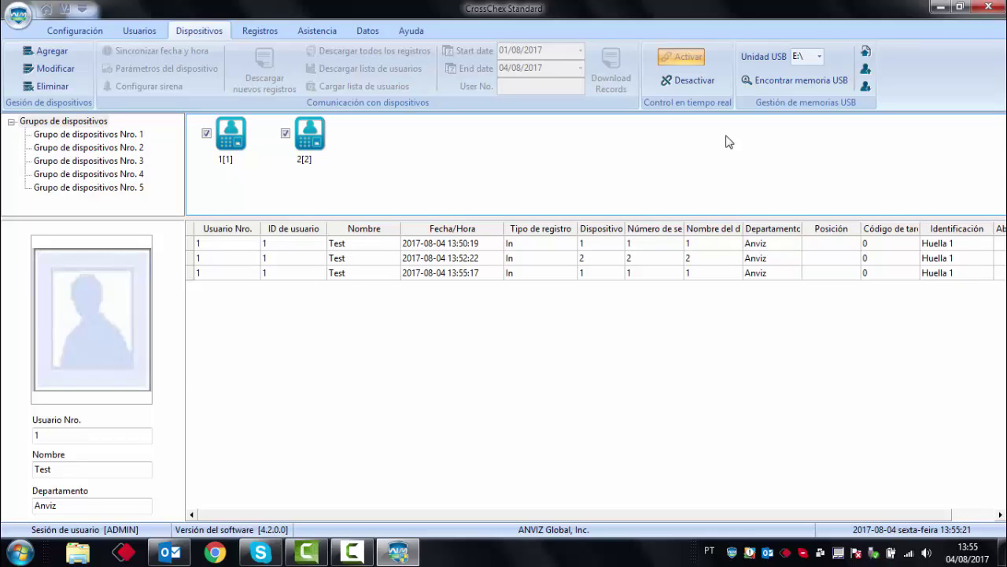
click(647, 274)
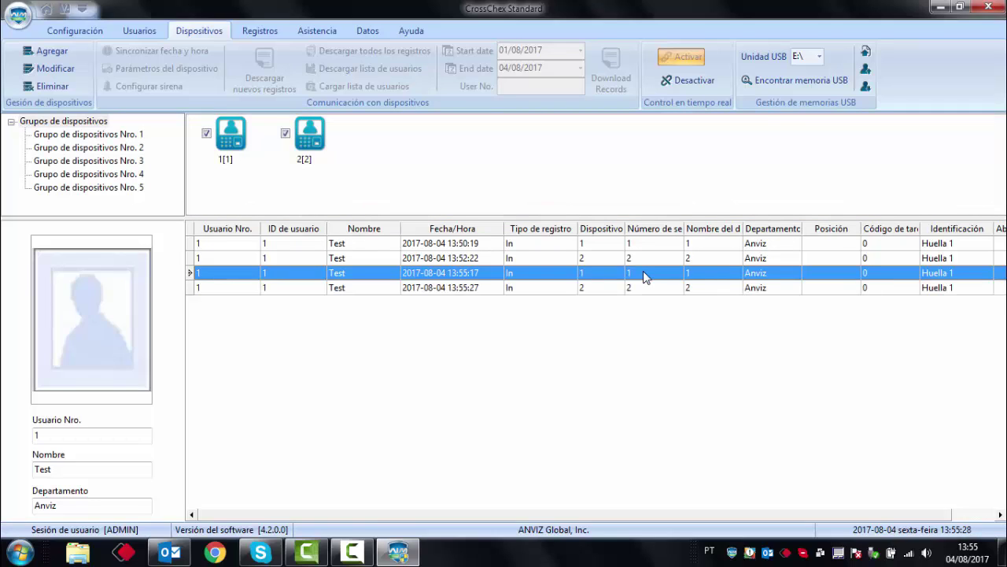
click(622, 286)
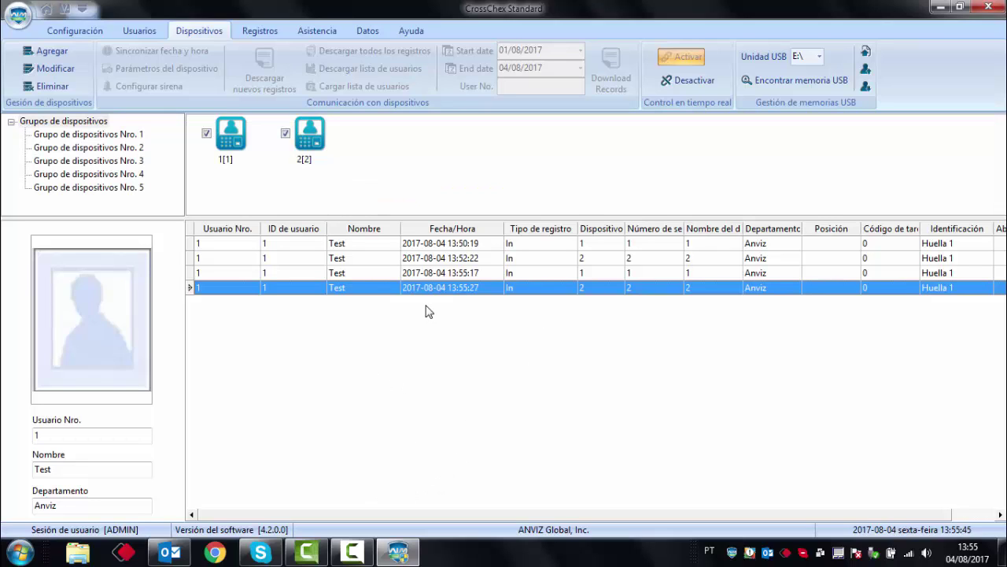
mouse_move(355, 554)
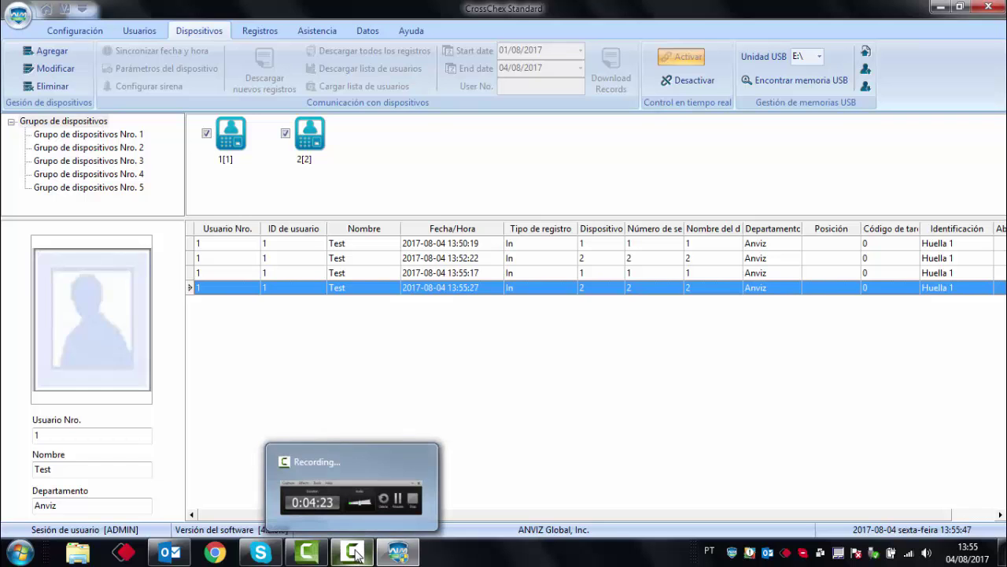